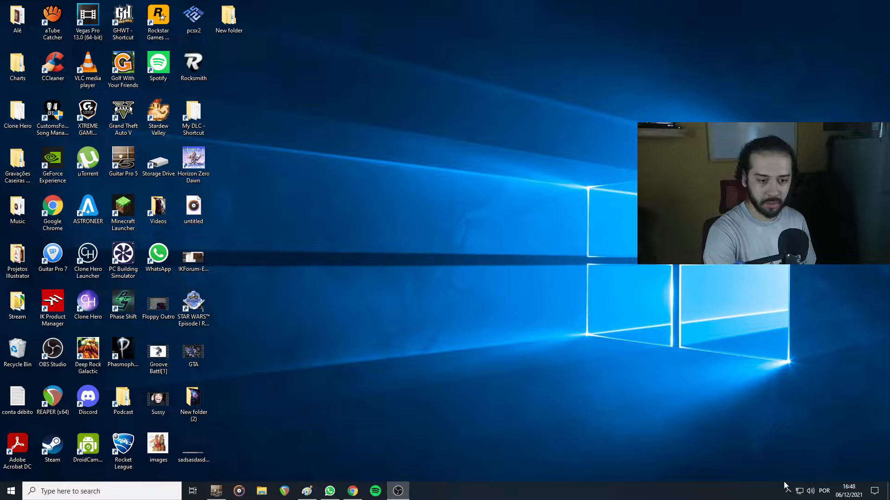
Select Speakers (Focusrite Usb Audio) as the Windows playback device
{"action": "left_click", "coordinate": [810, 492]}
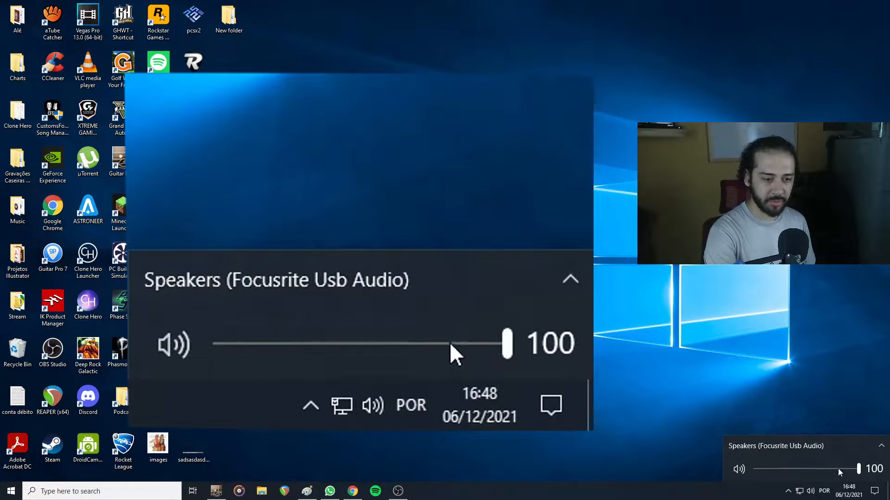
{"action": "left_click", "coordinate": [835, 447]}
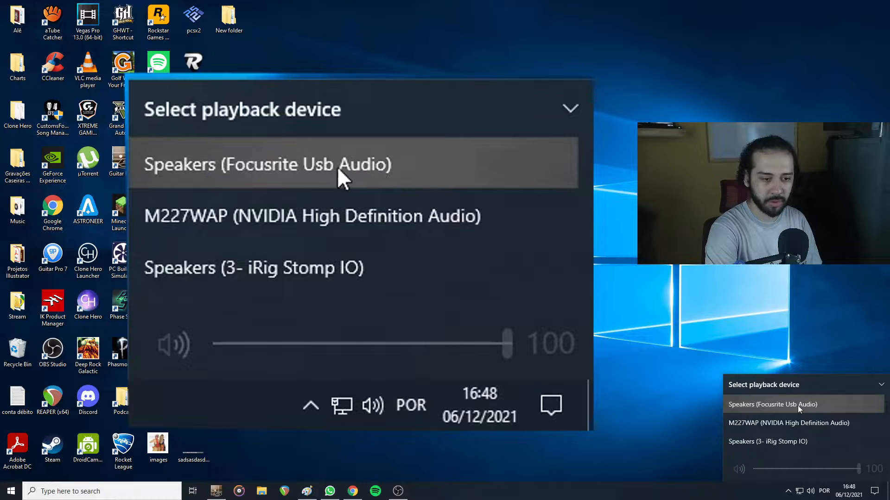
{"action": "left_click", "coordinate": [782, 406]}
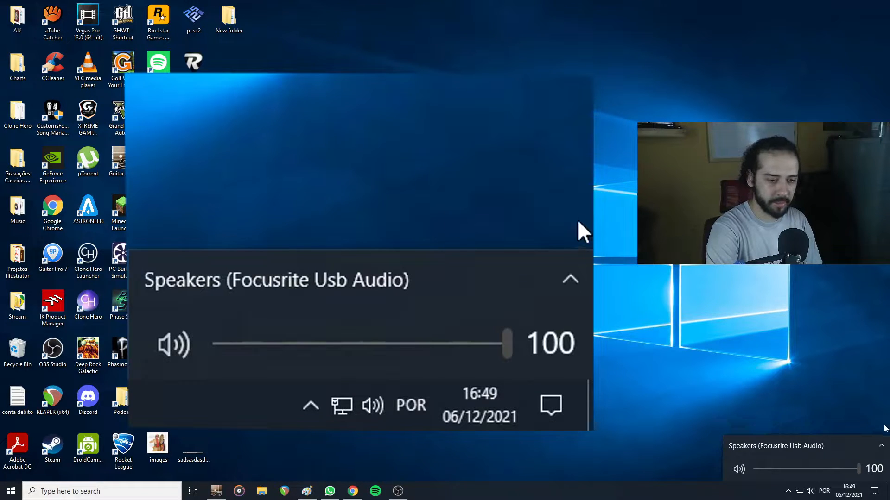
{"action": "left_click", "coordinate": [771, 334]}
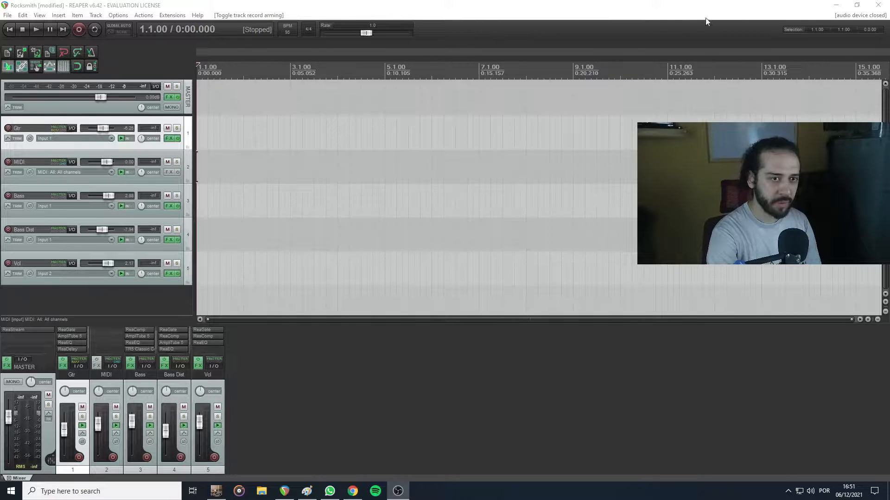
Close the Rocksmith project without saving it, leaving an empty project
{"action": "left_click", "coordinate": [23, 54]}
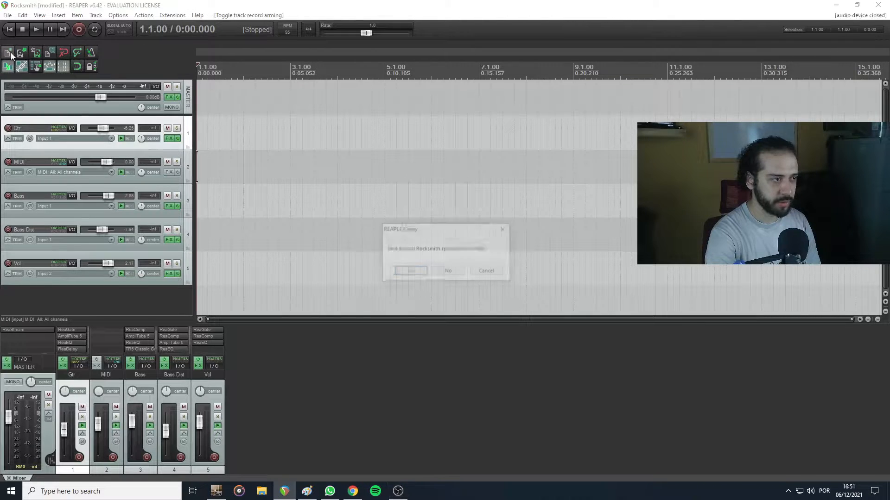
{"action": "left_click", "coordinate": [449, 273]}
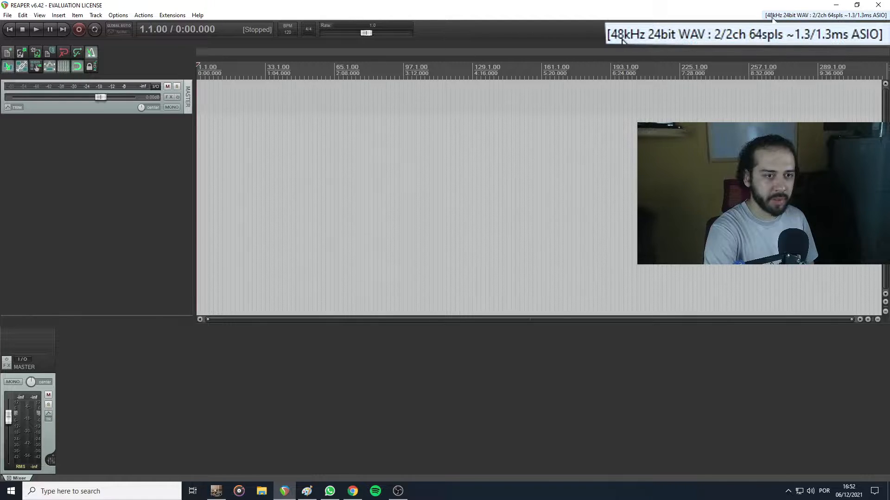
Examine the audio device settings in the preferences, including the ASIO driver and the input and output ranges
{"action": "left_click", "coordinate": [812, 18]}
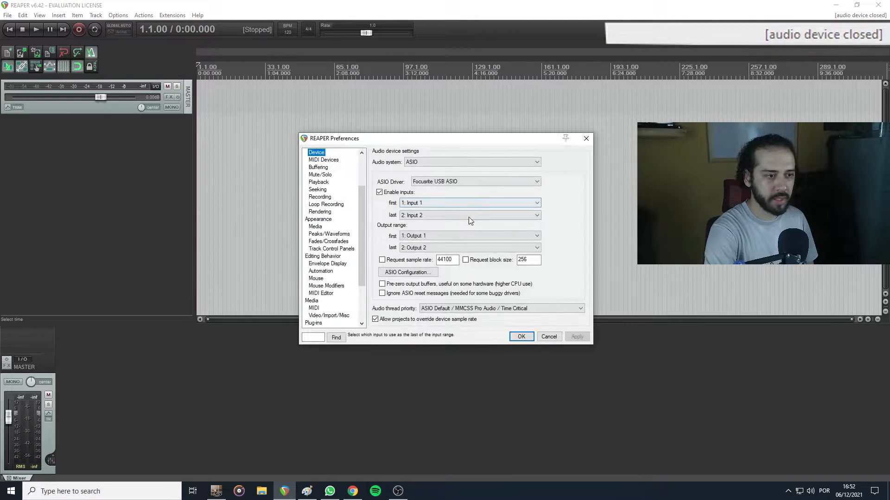
{"action": "left_click", "coordinate": [585, 138]}
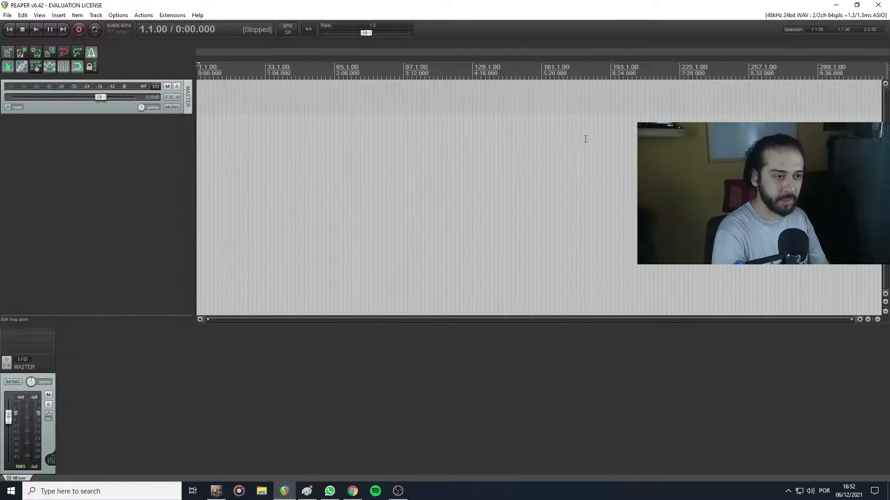
{"action": "key", "text": "ctrl+p"}
{"action": "mouse_move", "coordinate": [340, 142]}
{"action": "left_mouse_down"}
{"action": "mouse_move", "coordinate": [338, 128]}
{"action": "mouse_move", "coordinate": [325, 138]}
{"action": "left_mouse_up"}
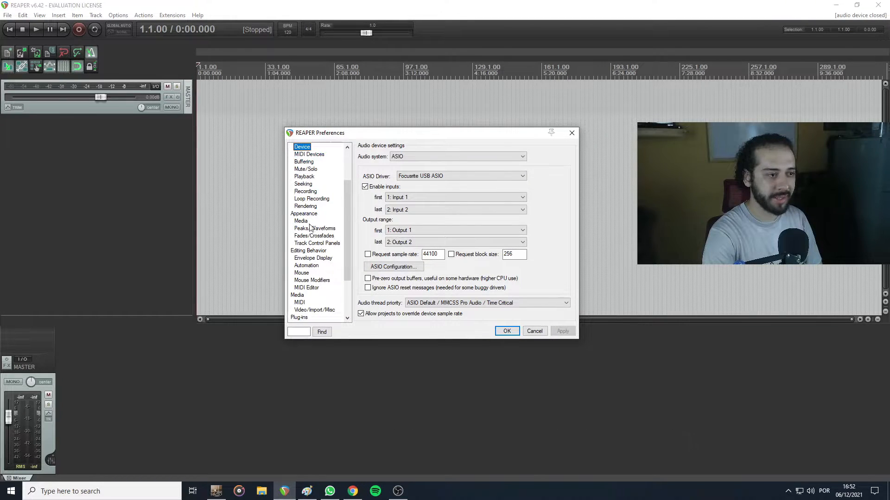
In the MIDI device preferences, configure the 3- iRig Stomp IO Control input with device input and control messages enabled
{"action": "left_click", "coordinate": [304, 155]}
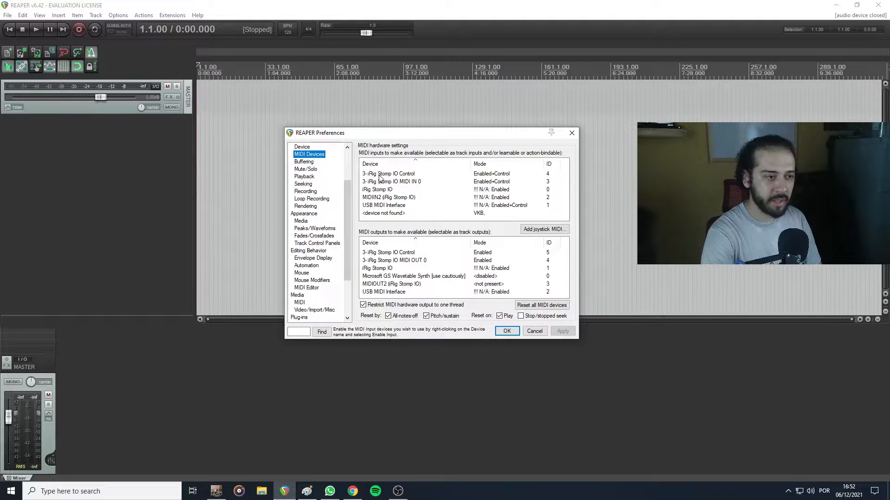
{"action": "left_click", "coordinate": [399, 176]}
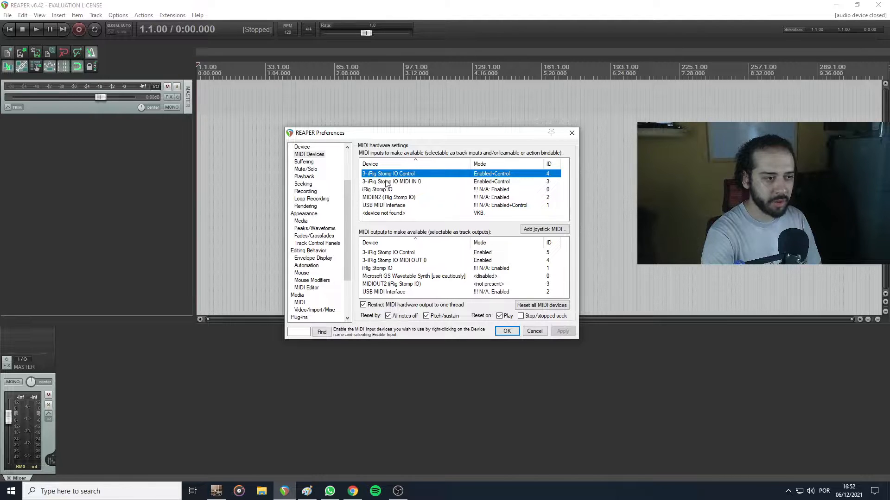
{"action": "left_click", "coordinate": [387, 182]}
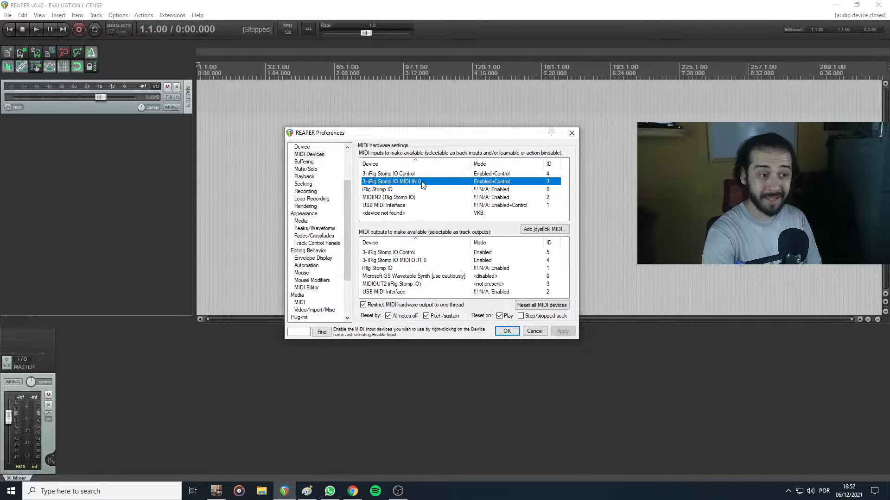
{"action": "left_click", "coordinate": [411, 175]}
{"action": "right_click", "coordinate": [362, 177]}
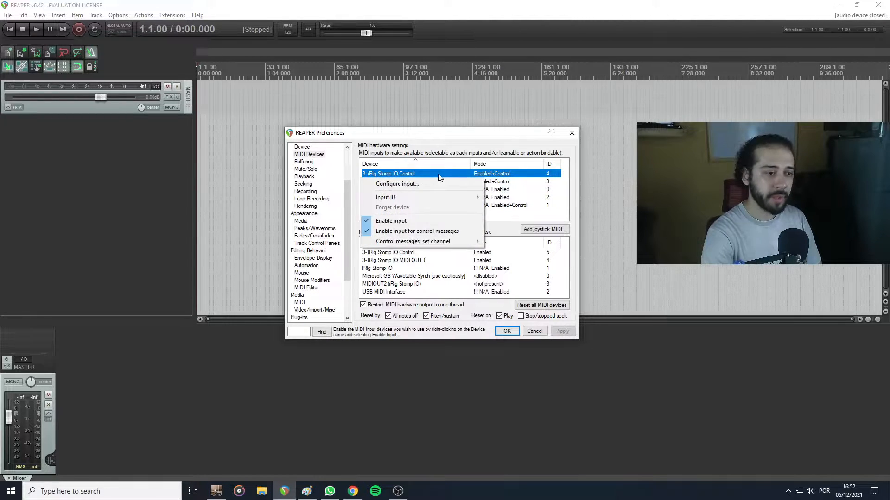
{"action": "left_click", "coordinate": [420, 184]}
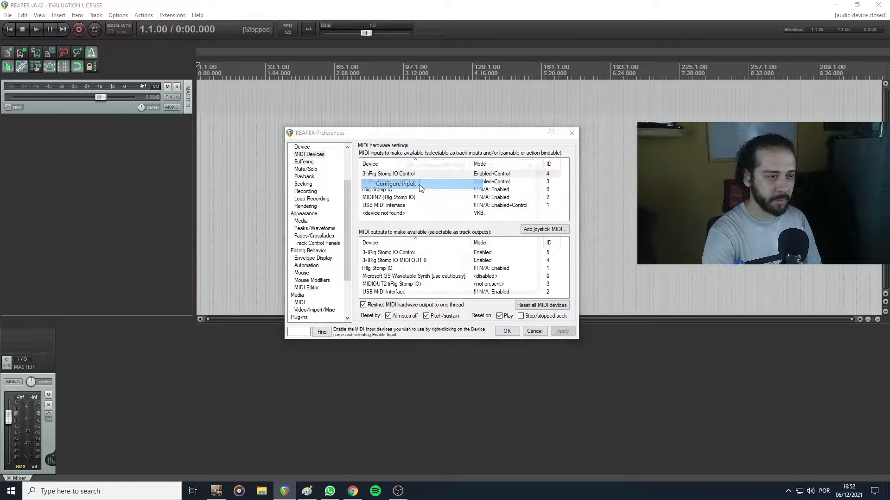
{"action": "left_click_drag", "start_coordinate": [414, 160], "coordinate": [409, 159]}
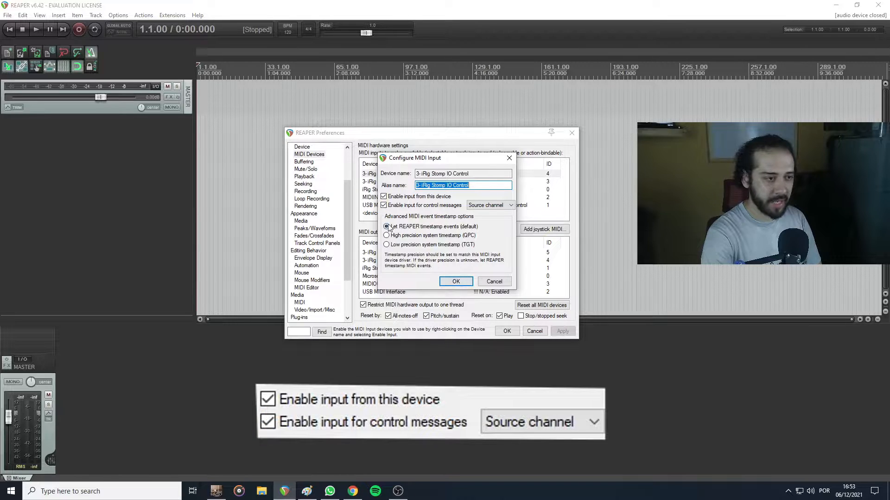
{"action": "left_click", "coordinate": [384, 205]}
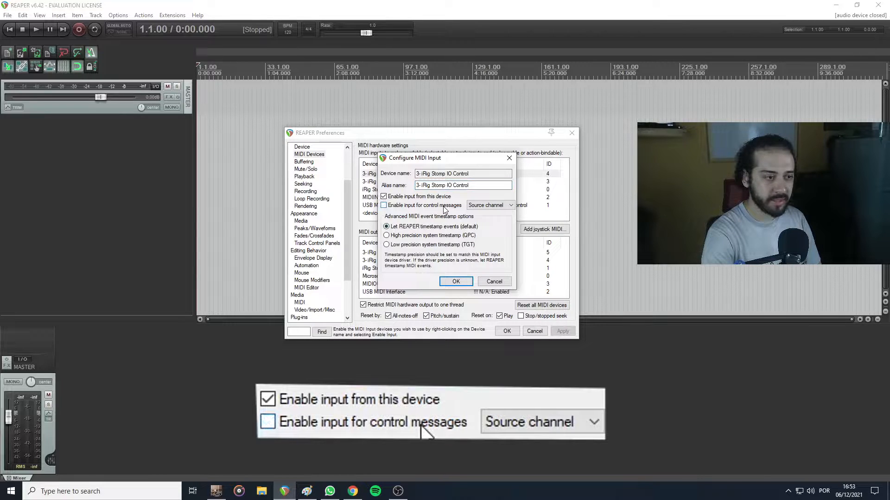
{"action": "left_click", "coordinate": [384, 205]}
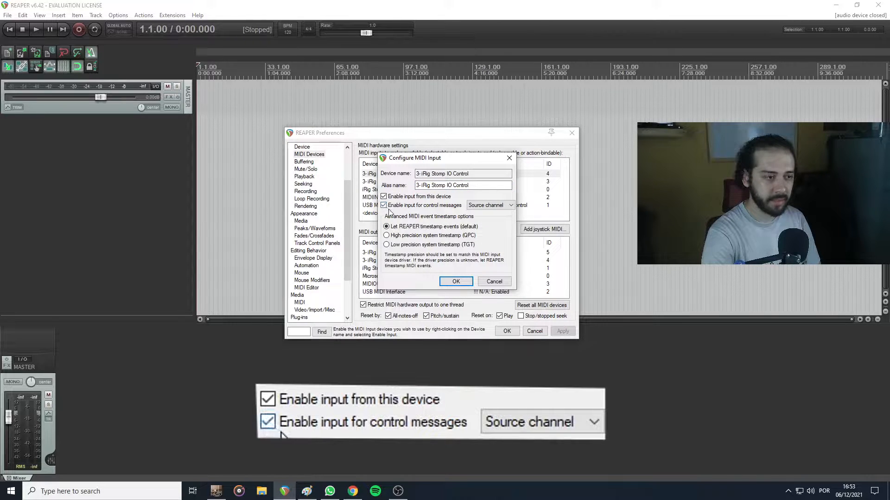
{"action": "left_click", "coordinate": [456, 282]}
{"action": "left_click", "coordinate": [446, 182]}
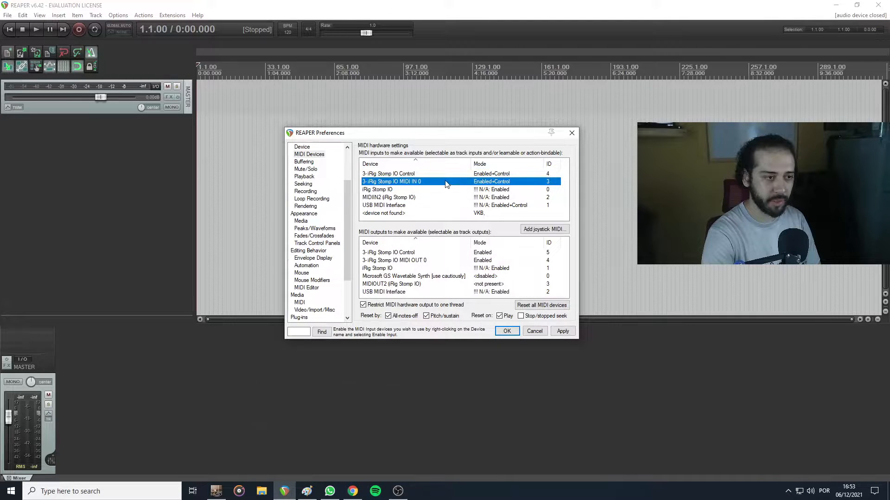
{"action": "left_click", "coordinate": [569, 133]}
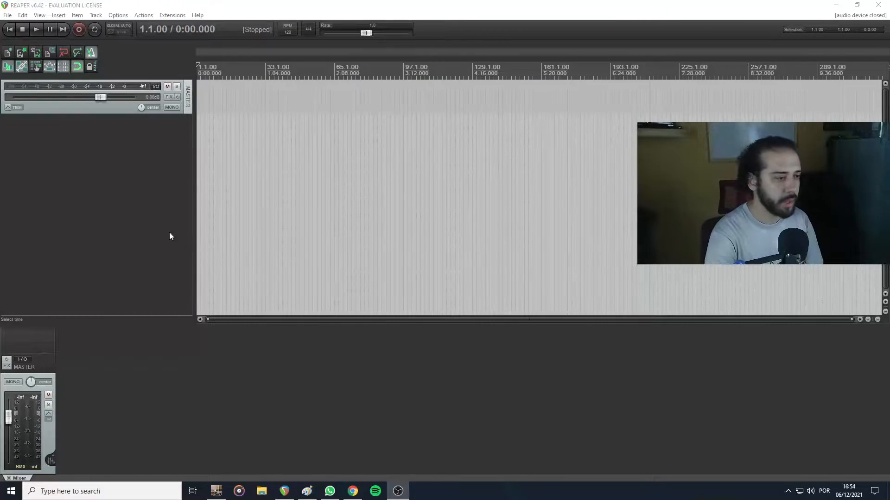
Insert a track from the Guitar AT5 template and open its AmpliTube 5 plugin
{"action": "right_click", "coordinate": [154, 214]}
{"action": "mouse_move", "coordinate": [221, 252]}
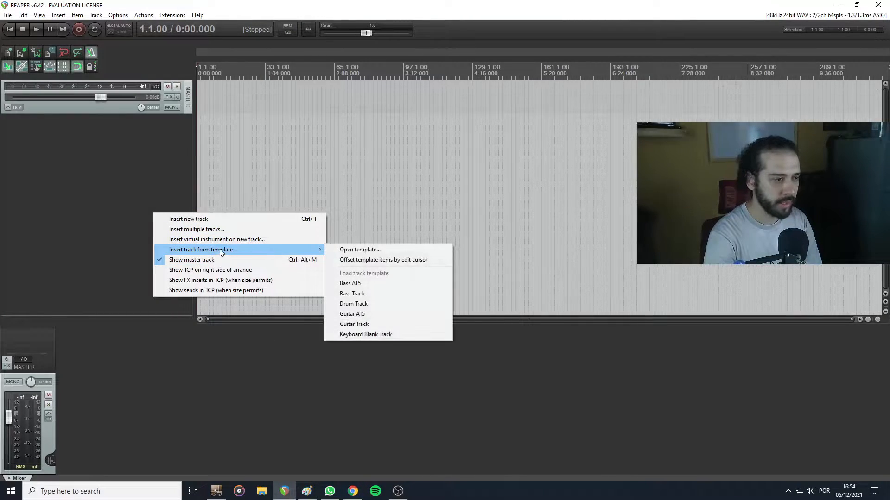
{"action": "left_click", "coordinate": [359, 315]}
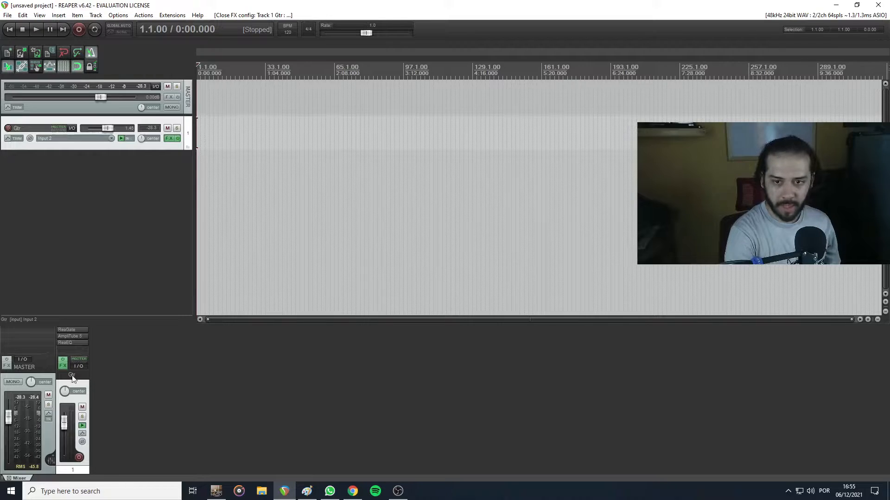
{"action": "left_click", "coordinate": [76, 337]}
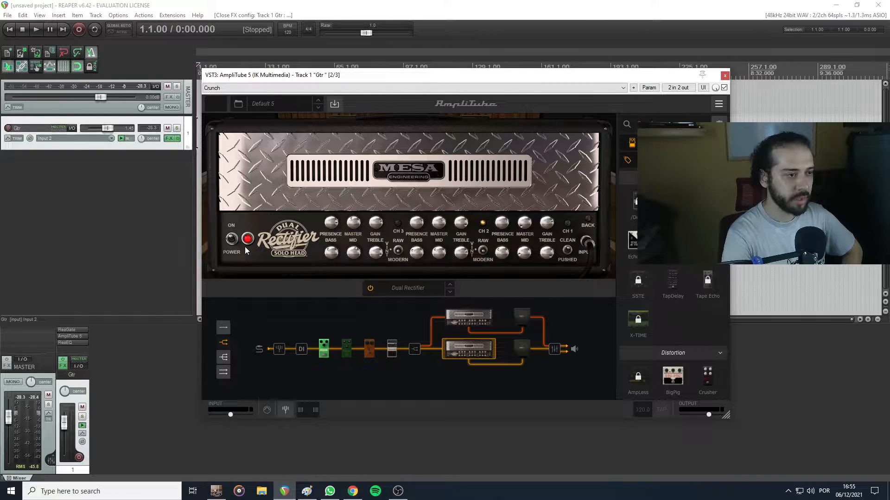
Look through AmpliTube's own preset list and the plugin window's saved user presets
{"action": "left_click", "coordinate": [283, 104]}
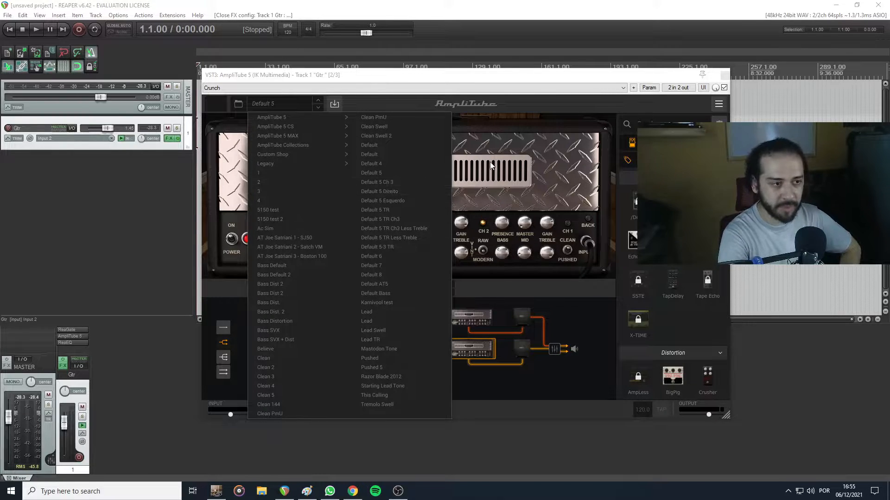
{"action": "left_click", "coordinate": [377, 271]}
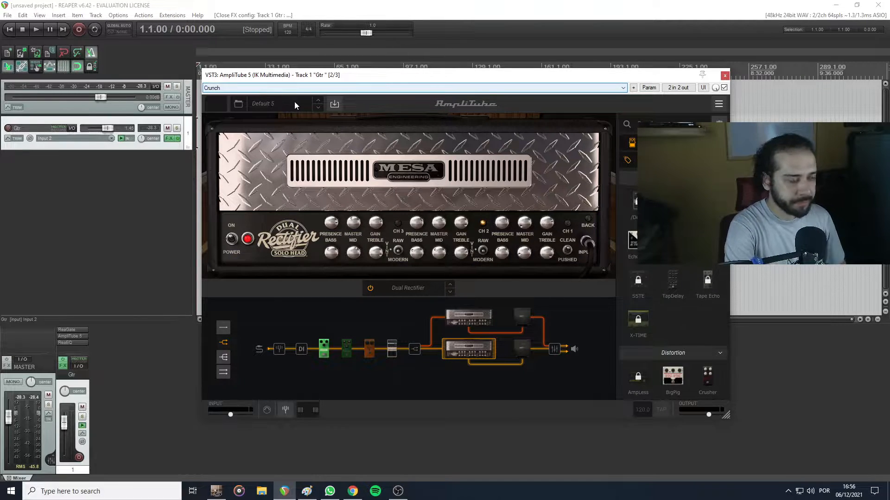
{"action": "left_click", "coordinate": [269, 86]}
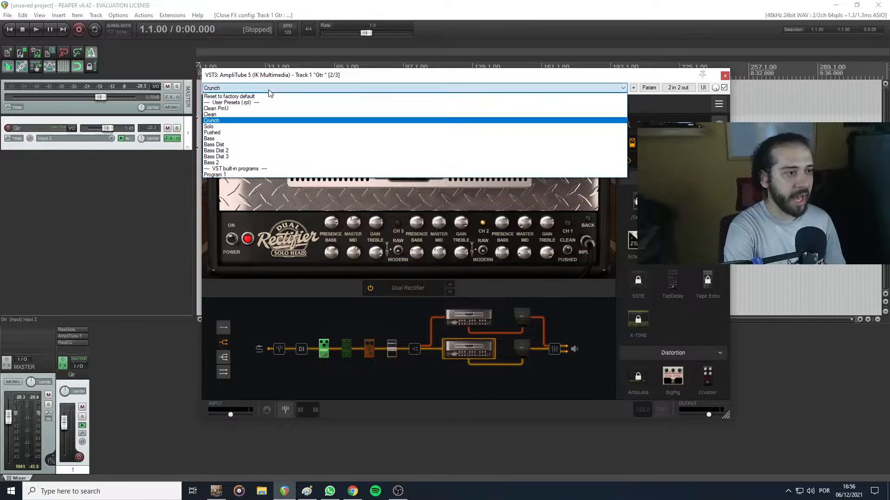
{"action": "left_click", "coordinate": [605, 82]}
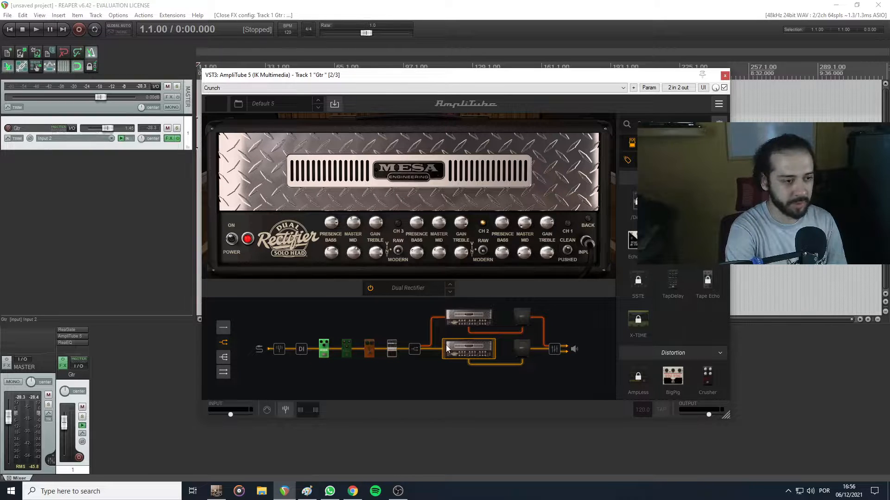
Save the current AmpliTube 5 settings as a plugin preset named Crunch
{"action": "left_click", "coordinate": [633, 88]}
{"action": "left_click", "coordinate": [667, 99]}
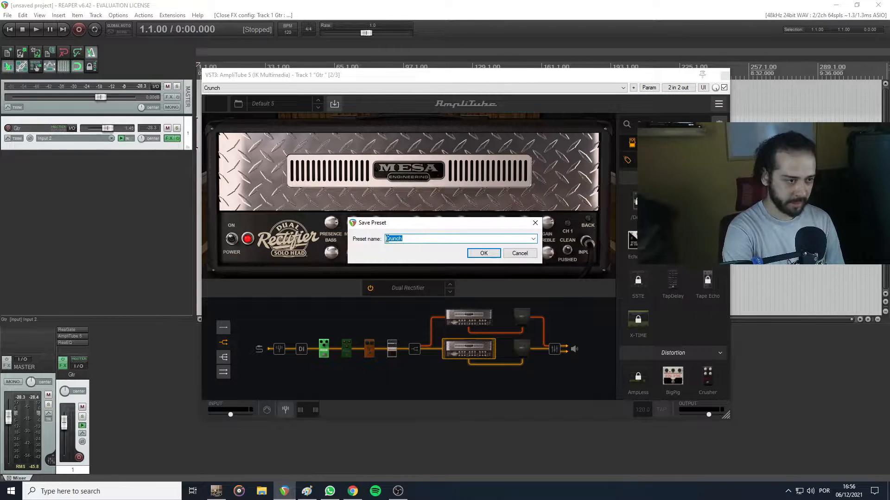
{"action": "left_click", "coordinate": [492, 251]}
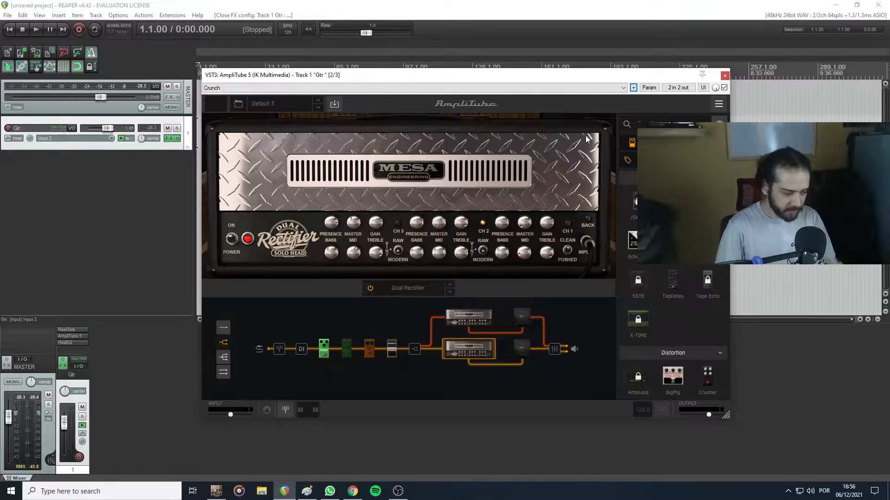
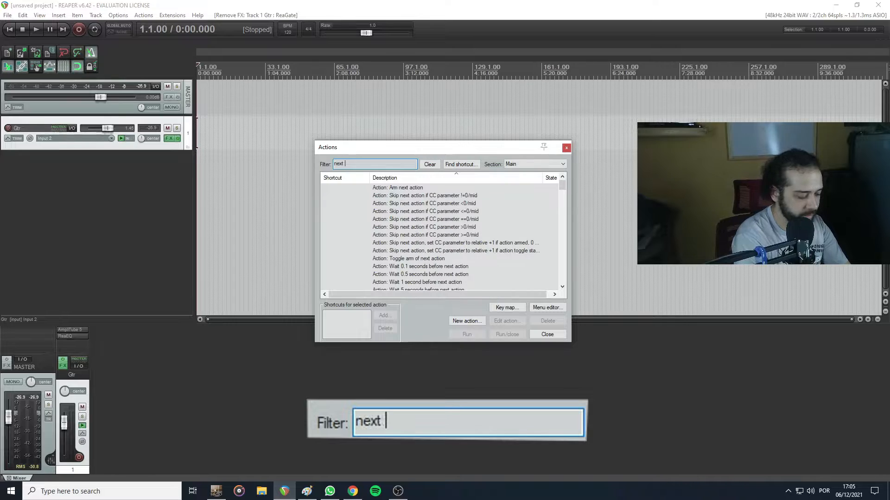
Filter the actions list for "next fx"
{"action": "type", "text": "fx"}
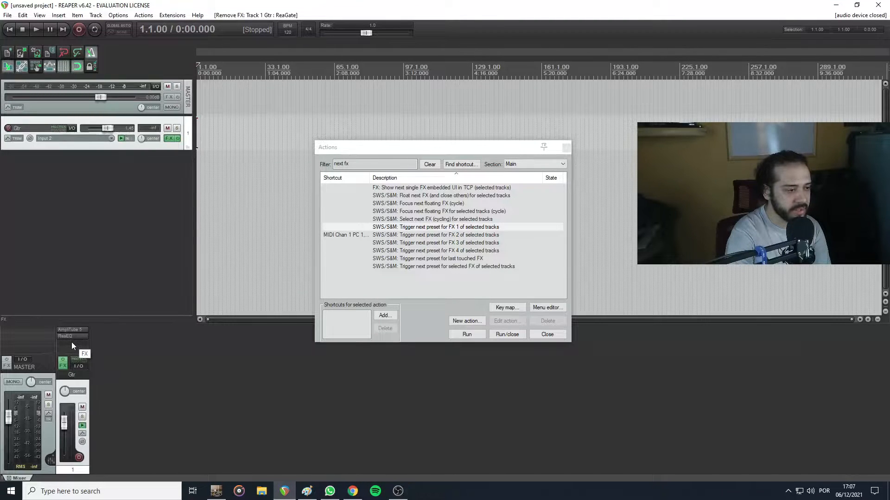
Add ReaGate to the Gtr track and place it first in the effects chain, ahead of AmpliTube 5
{"action": "double_click", "coordinate": [72, 342]}
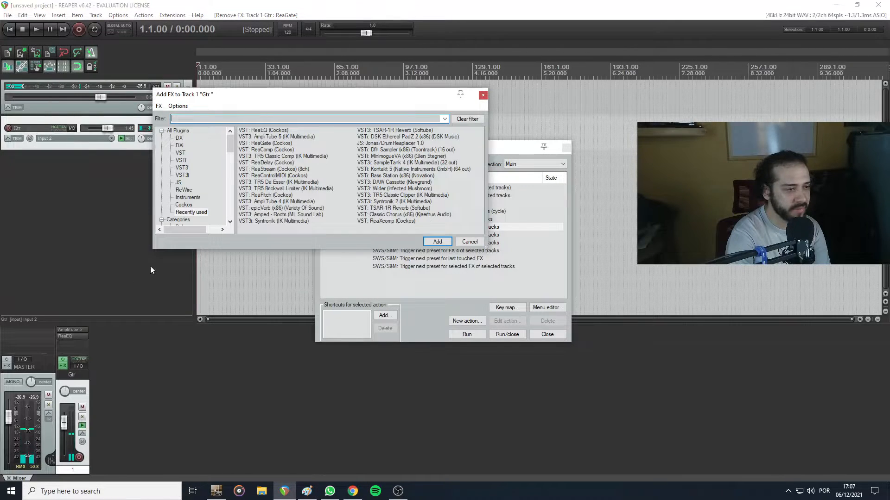
{"action": "double_click", "coordinate": [267, 144]}
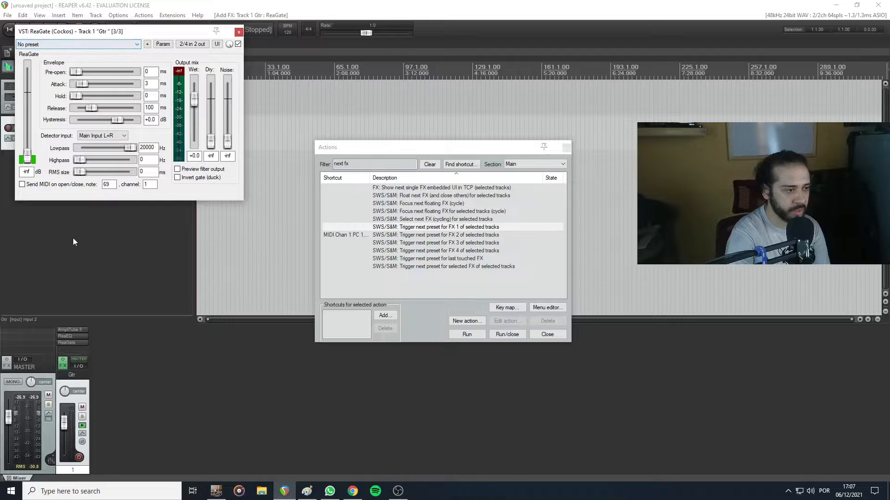
{"action": "left_click_drag", "start_coordinate": [70, 340], "coordinate": [76, 328]}
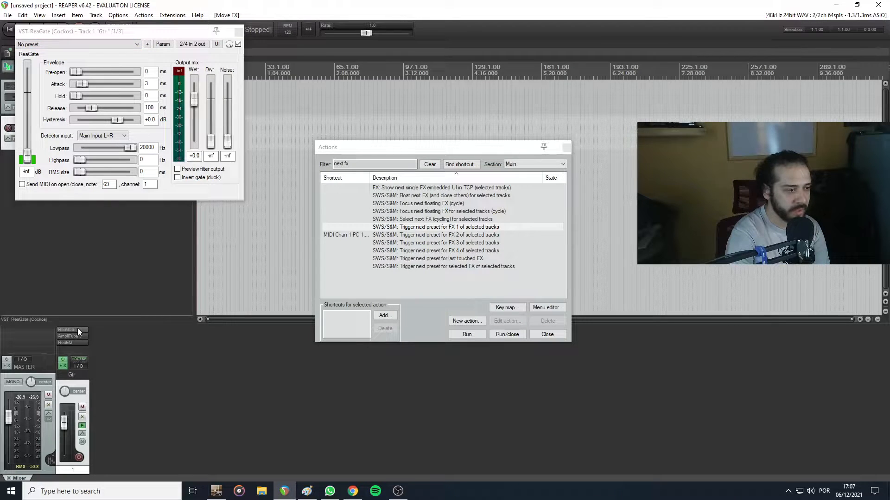
{"action": "left_click", "coordinate": [238, 33]}
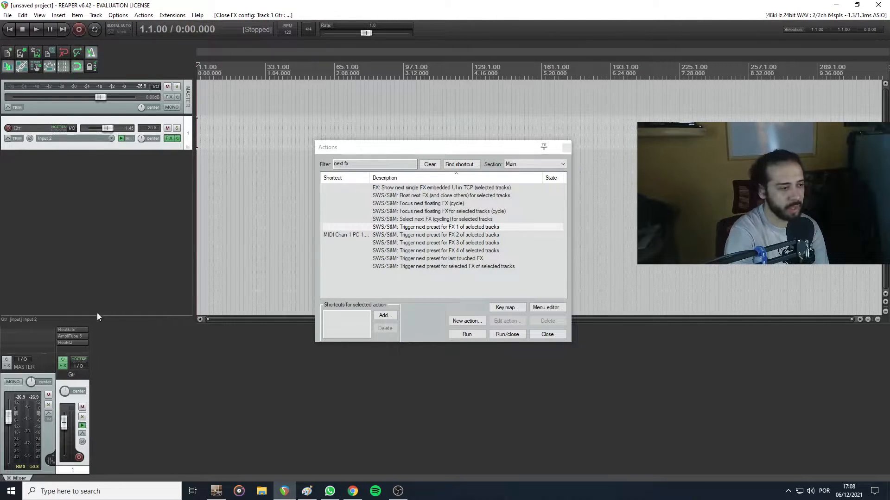
Load the Amplitube preset in the Gtr track's ReaGate and close its window
{"action": "left_click", "coordinate": [66, 330]}
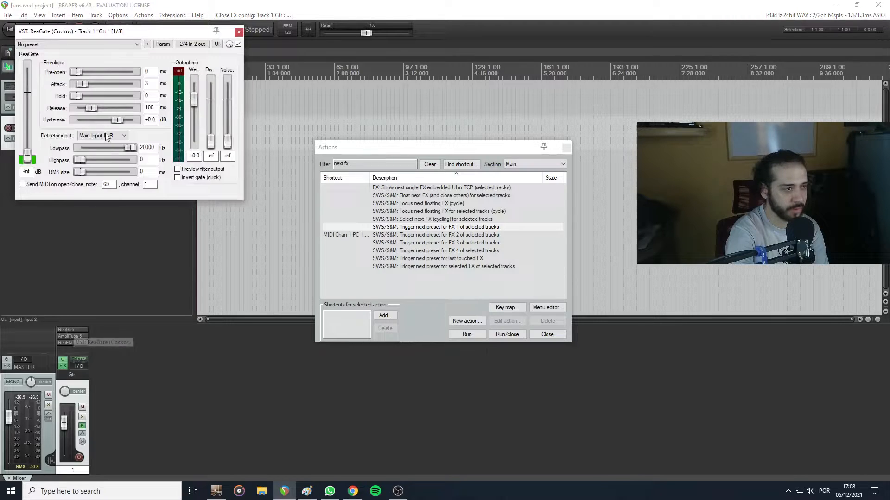
{"action": "left_click", "coordinate": [90, 43]}
{"action": "left_click", "coordinate": [42, 119]}
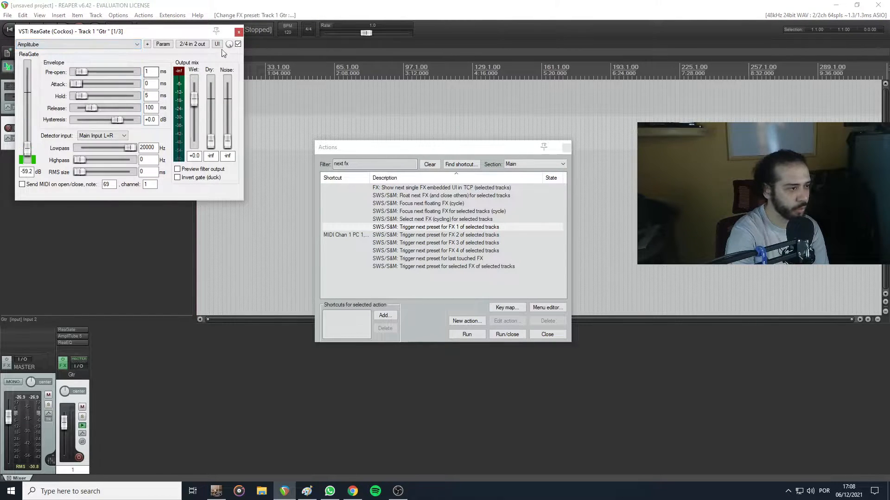
{"action": "left_click", "coordinate": [238, 32]}
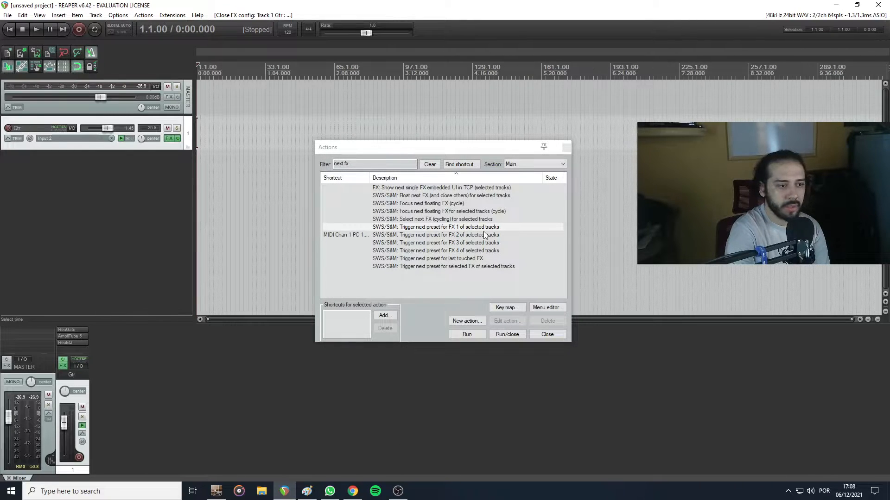
{"action": "left_click", "coordinate": [73, 329], "text": "shift"}
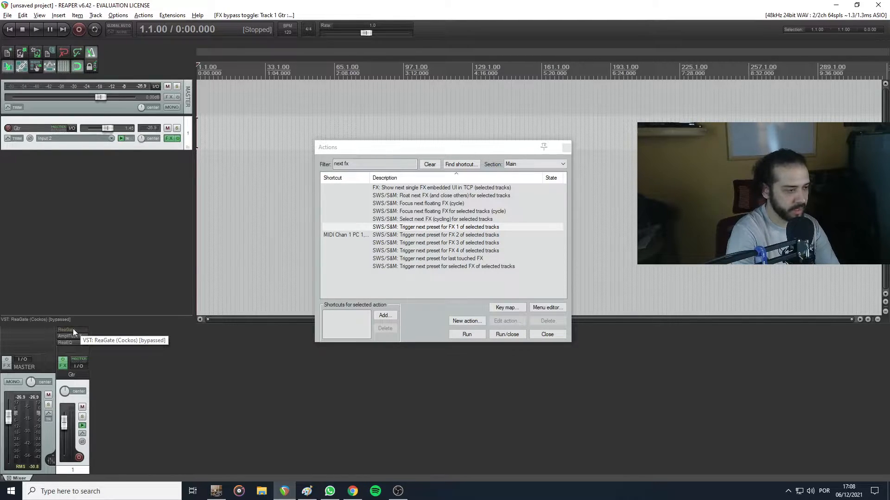
{"action": "left_click", "coordinate": [73, 329], "text": "alt"}
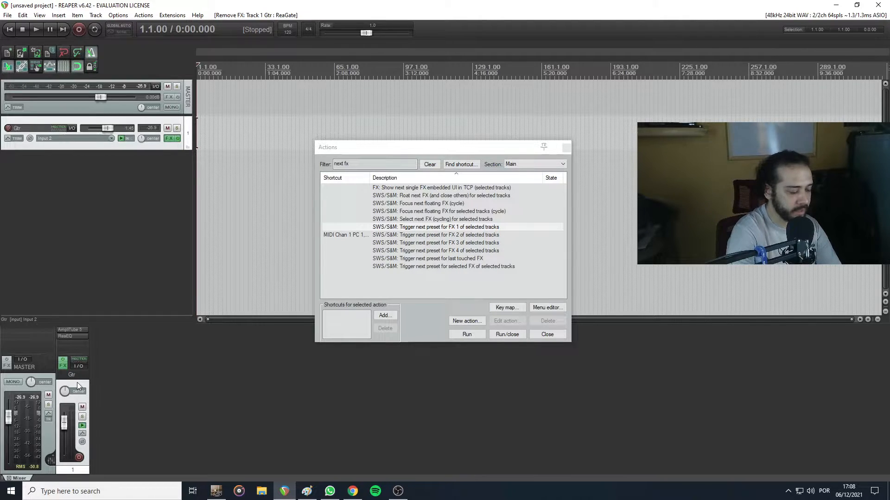
{"action": "key", "text": "ctrl+z"}
{"action": "key", "text": "ctrl+z"}
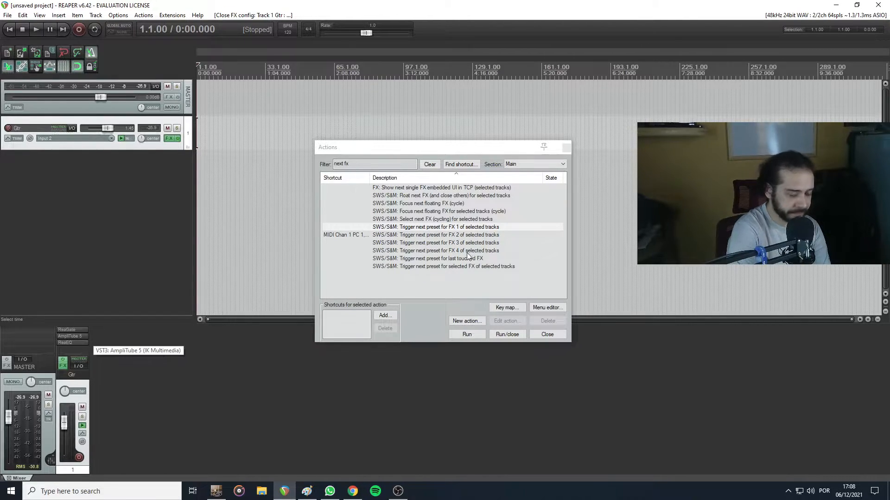
Assign the MIDI Chan 1 PC 1 footswitch message as a shortcut for "Trigger next preset for FX 2 of selected tracks"
{"action": "left_click", "coordinate": [378, 235]}
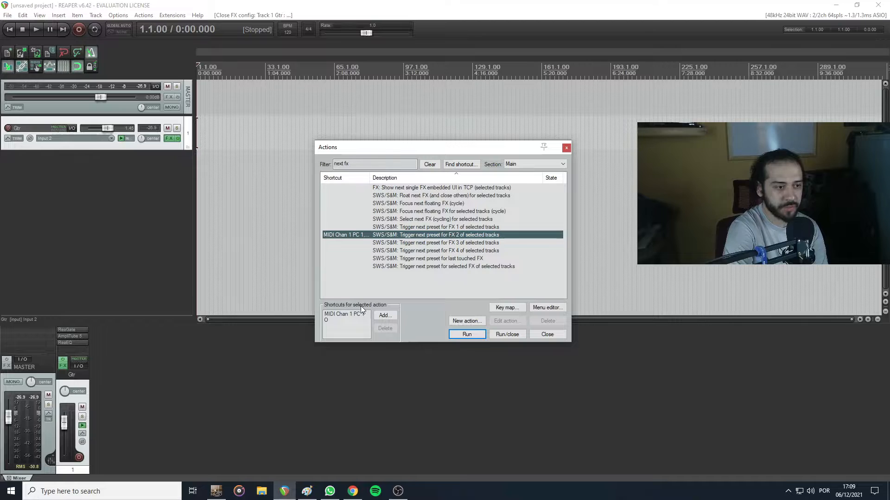
{"action": "left_click", "coordinate": [385, 315]}
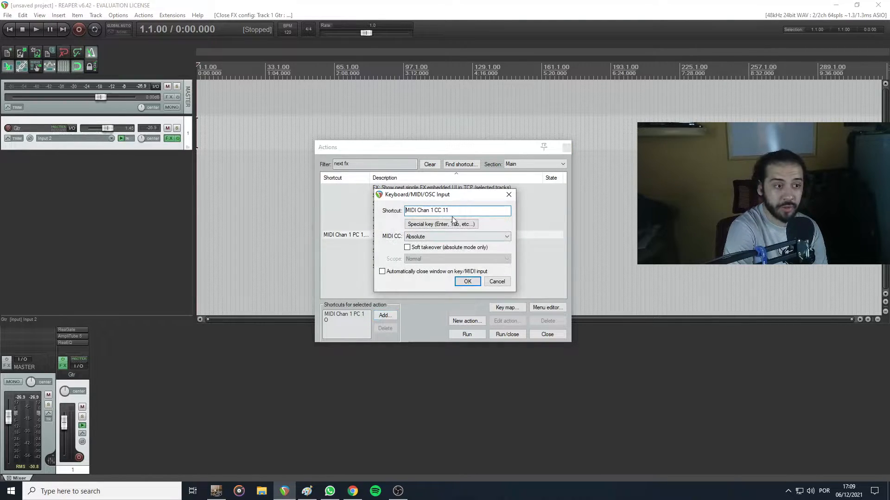
{"action": "left_click_drag", "start_coordinate": [436, 200], "coordinate": [437, 198]}
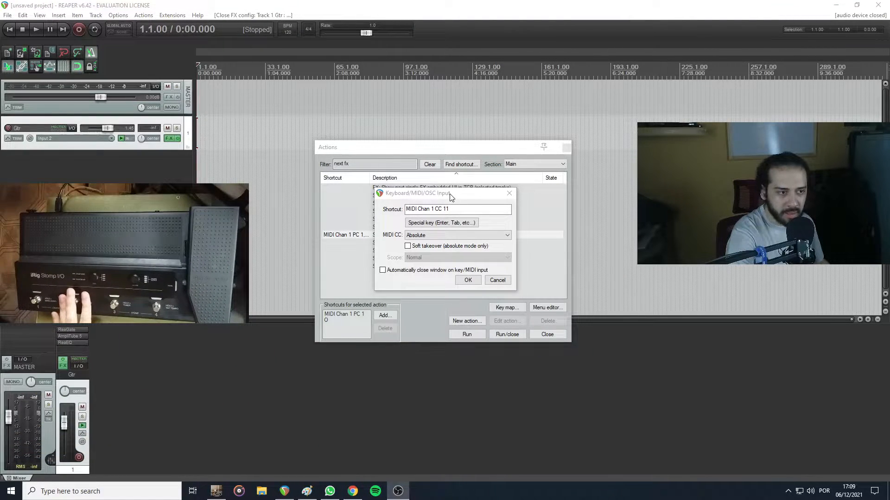
{"action": "left_click", "coordinate": [443, 195]}
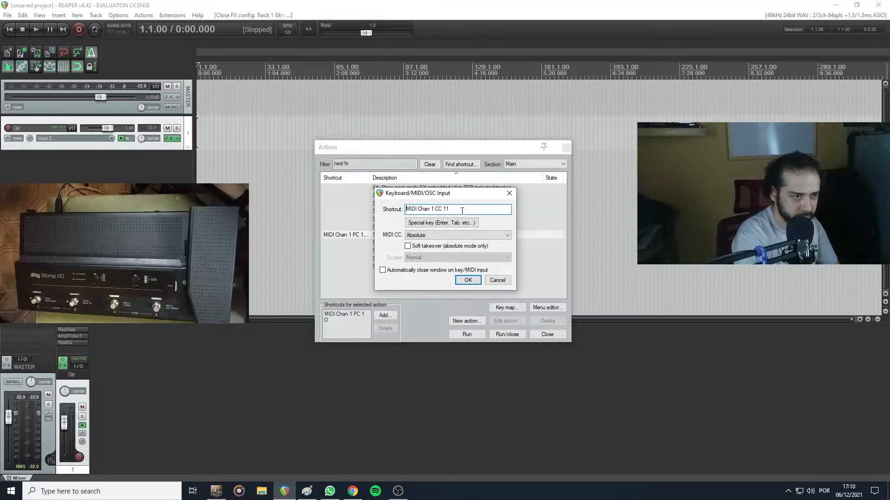
{"action": "key", "text": "t"}
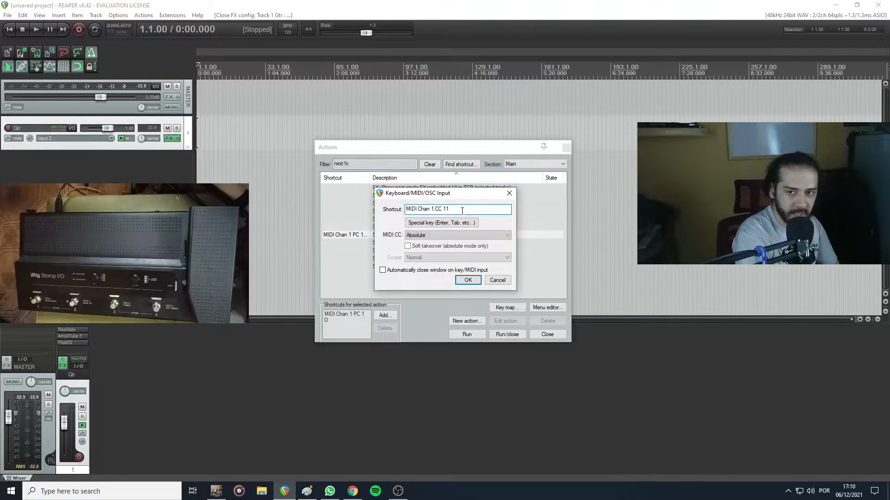
{"action": "key", "text": "y"}
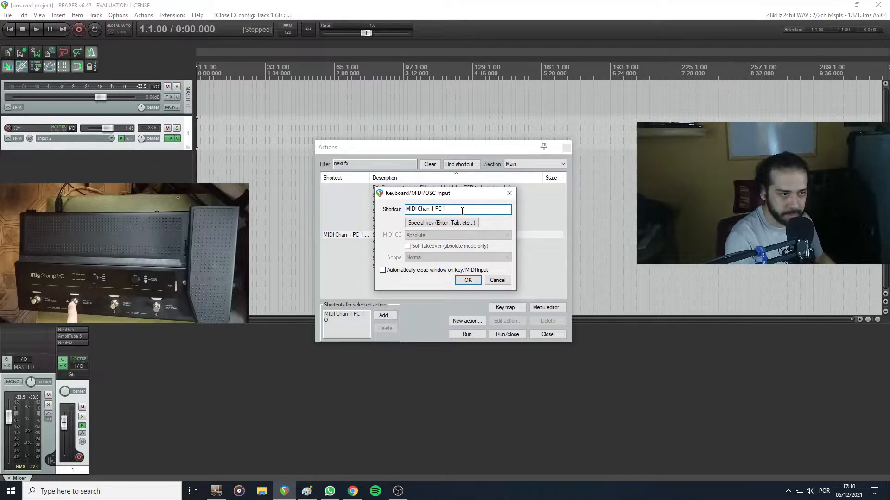
{"action": "left_click", "coordinate": [468, 280]}
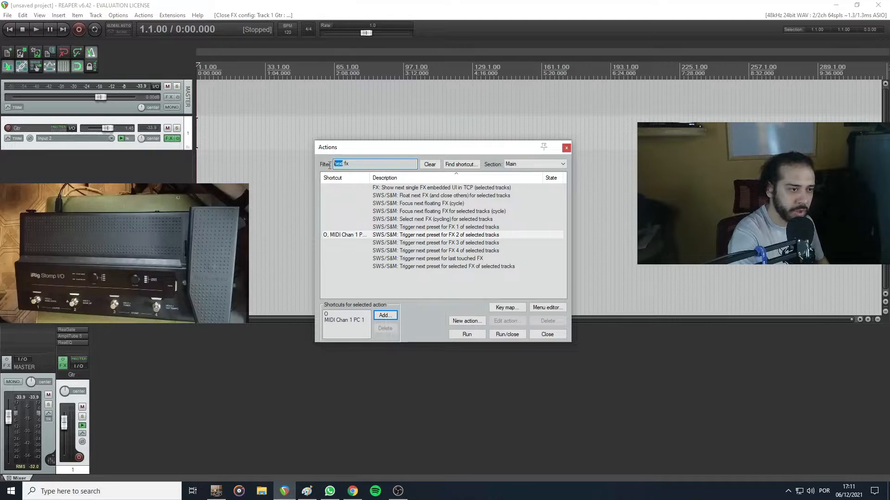
Filter the actions for "previous fx" and delete and reassign MIDI Chan 1 PC 0 as the shortcut for "Trigger previous preset for FX 2 of selected tracks"
{"action": "type", "text": "pre"}
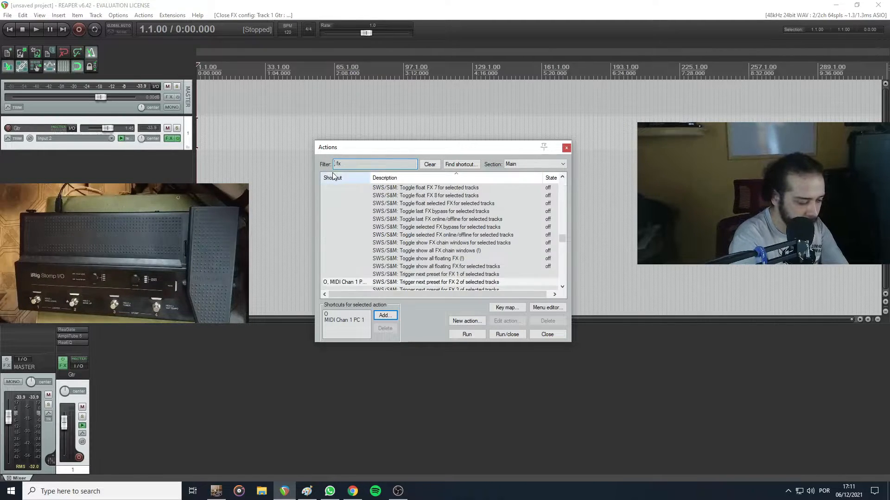
{"action": "type", "text": "vious"}
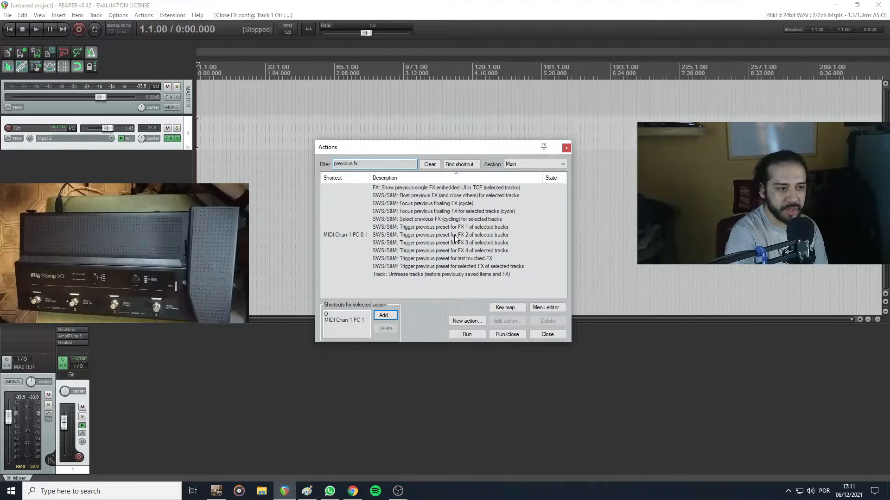
{"action": "left_click", "coordinate": [343, 236]}
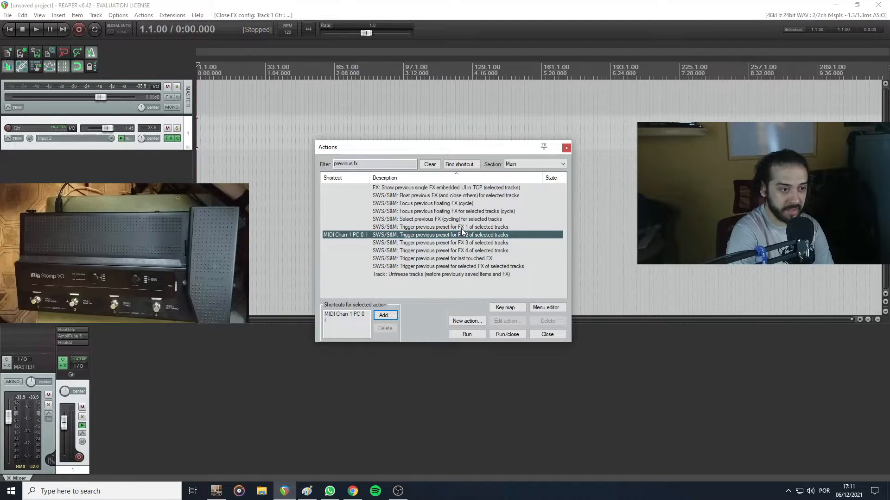
{"action": "left_click", "coordinate": [440, 229]}
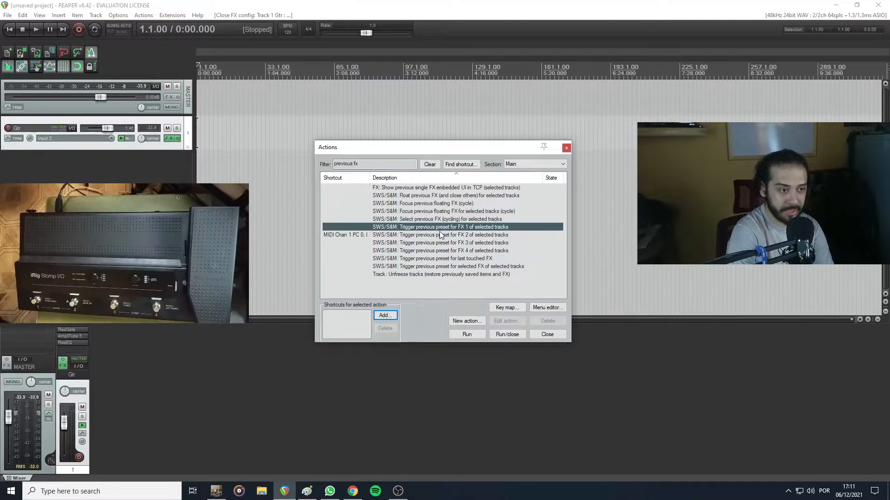
{"action": "left_click", "coordinate": [439, 234]}
{"action": "left_click", "coordinate": [359, 319]}
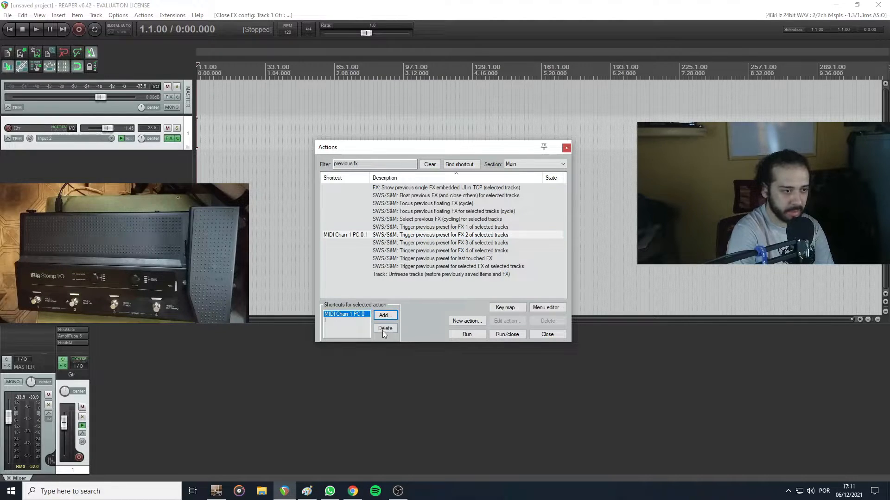
{"action": "left_click", "coordinate": [388, 327]}
{"action": "left_click", "coordinate": [385, 316]}
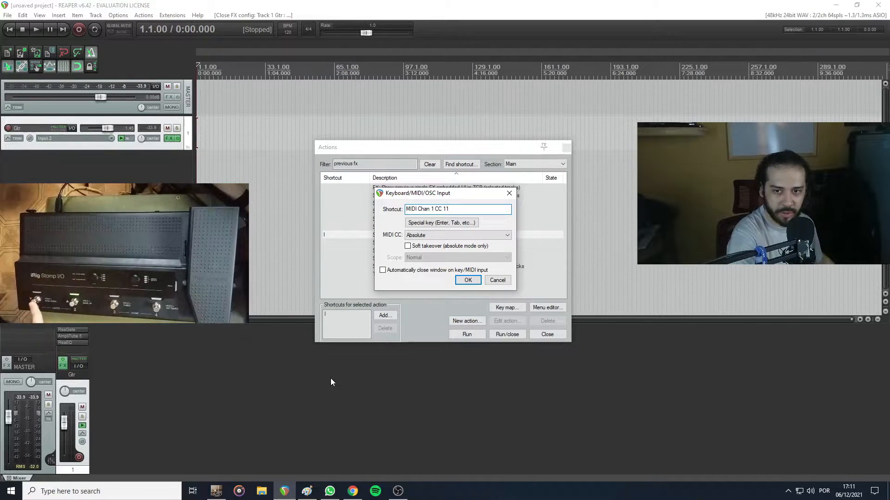
{"action": "left_click", "coordinate": [473, 283]}
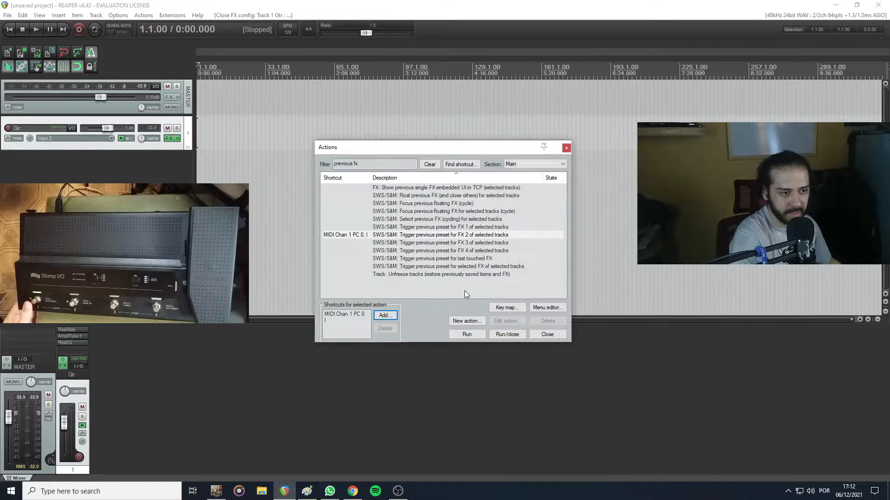
{"action": "left_click", "coordinate": [566, 147]}
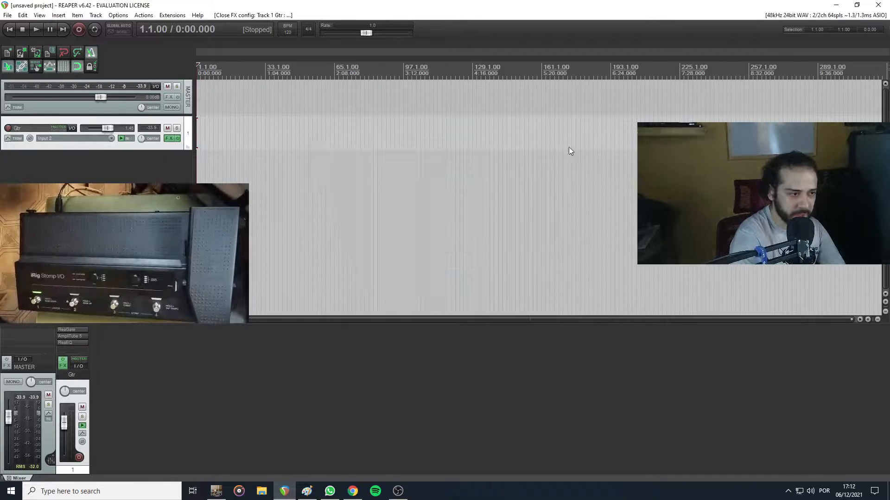
Open AmpliTube 5 on the Gtr track, review the order of its user presets, and select the track for footswitch preset changes
{"action": "left_click", "coordinate": [79, 337]}
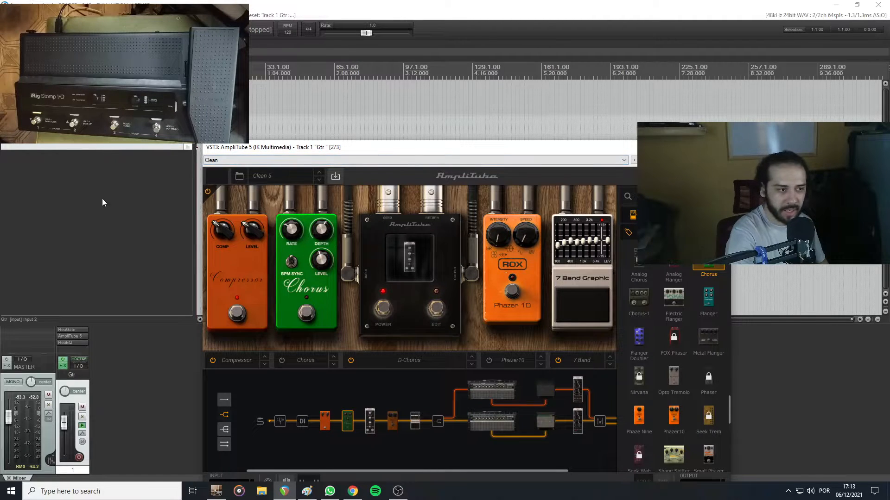
{"action": "left_click_drag", "start_coordinate": [337, 150], "coordinate": [329, 153]}
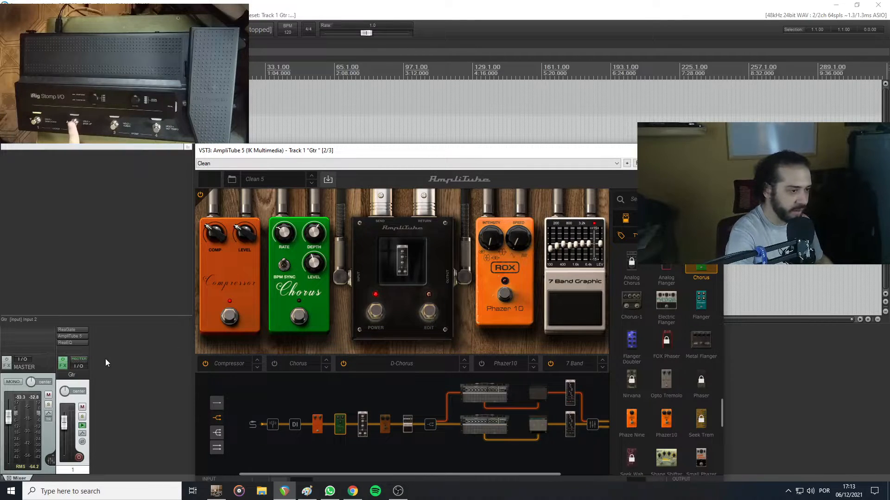
{"action": "left_click", "coordinate": [76, 383]}
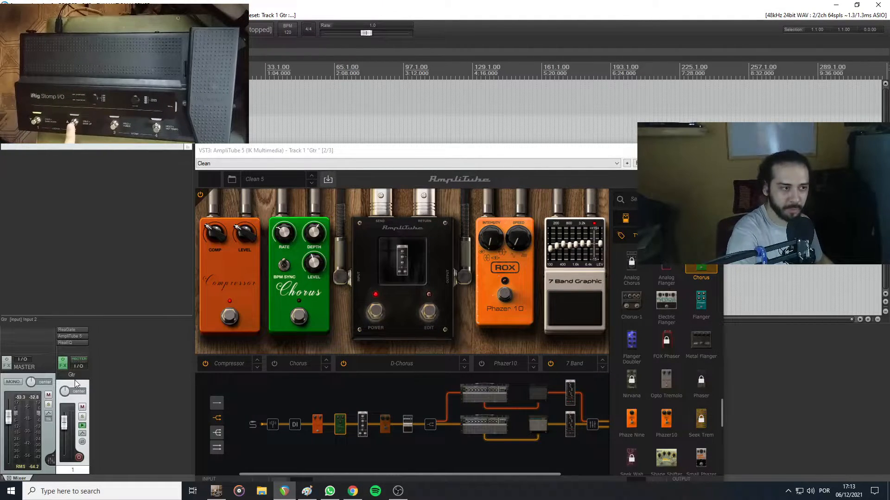
{"action": "left_click", "coordinate": [213, 165]}
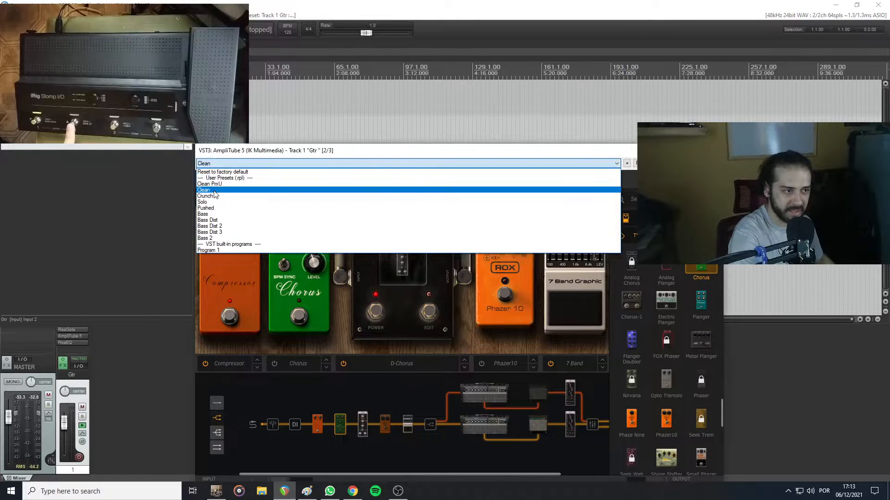
{"action": "left_click", "coordinate": [129, 258]}
{"action": "left_click", "coordinate": [79, 385]}
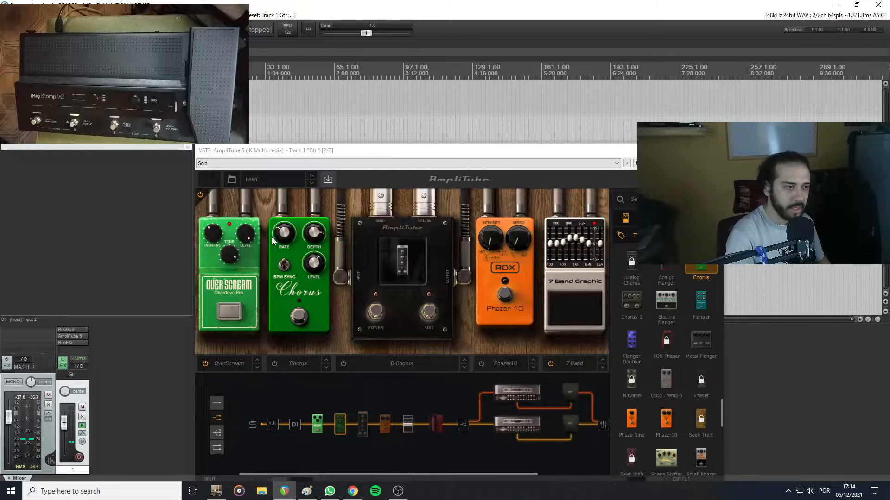
Check where Solo sits in the user preset list and reposition the AmpliTube 5 window higher on the screen
{"action": "left_click", "coordinate": [214, 165]}
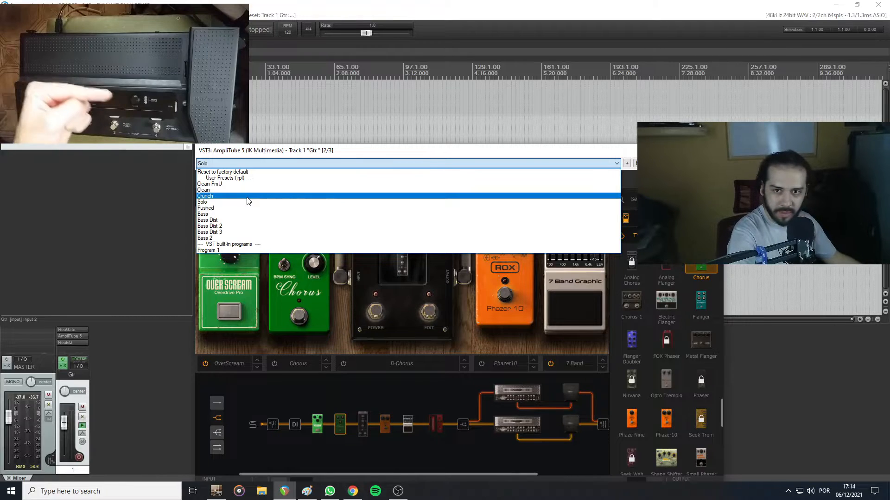
{"action": "key", "text": "Escape"}
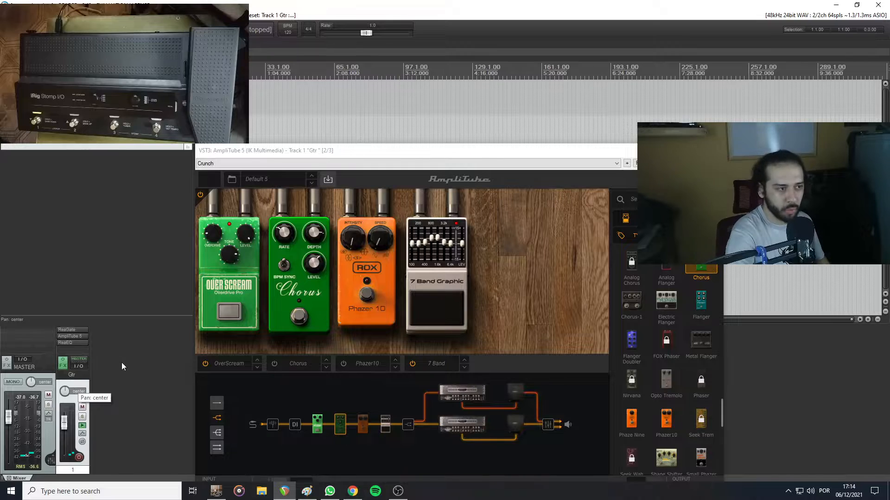
{"action": "left_click_drag", "start_coordinate": [482, 156], "coordinate": [482, 87]}
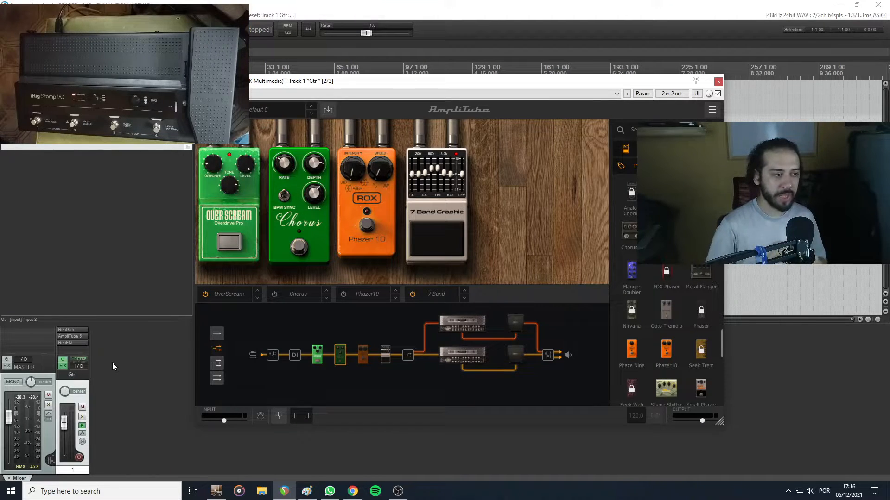
Insert a new empty track after the Gtr track
{"action": "double_click", "coordinate": [112, 362]}
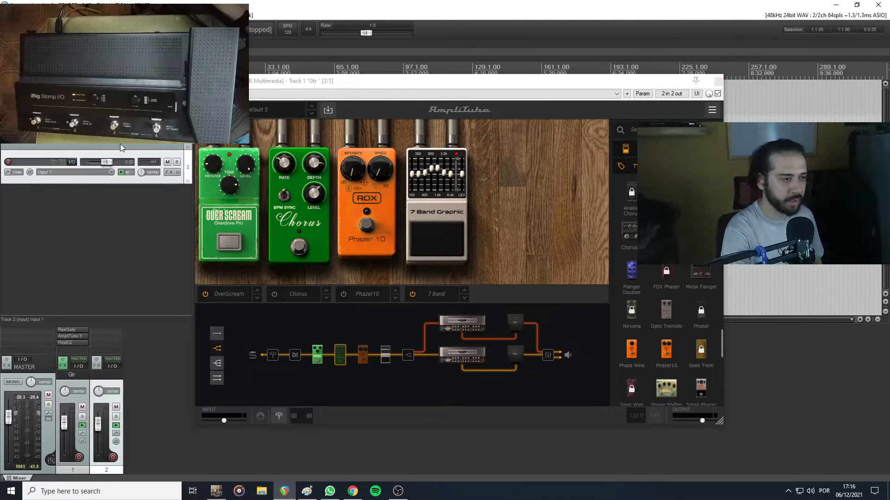
Name the new second track MIDI
{"action": "type", "text": "M"}
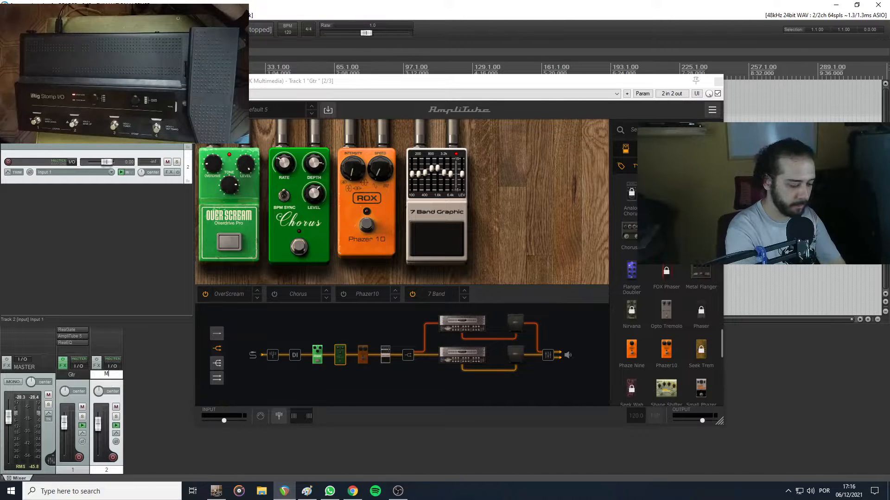
{"action": "type", "text": "IDI"}
{"action": "key", "text": "Return"}
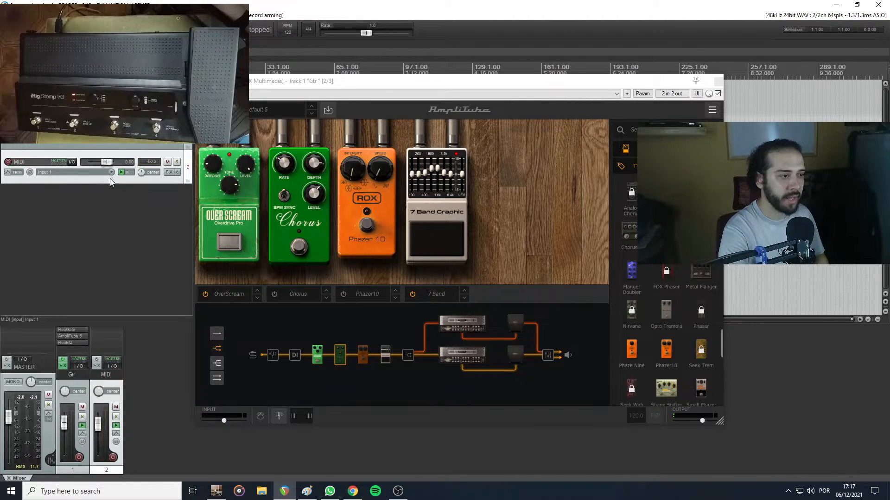
Set the MIDI track's input to all MIDI inputs on all channels and arm the track for recording
{"action": "left_click", "coordinate": [68, 172]}
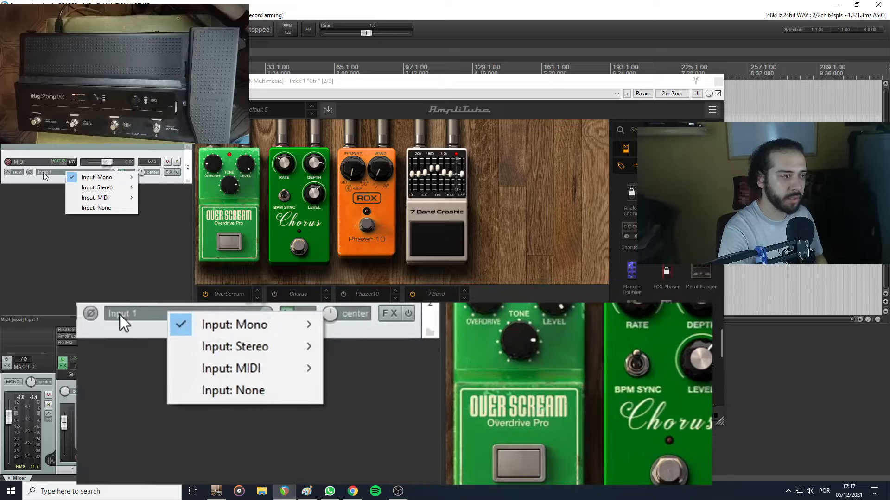
{"action": "mouse_move", "coordinate": [101, 199]}
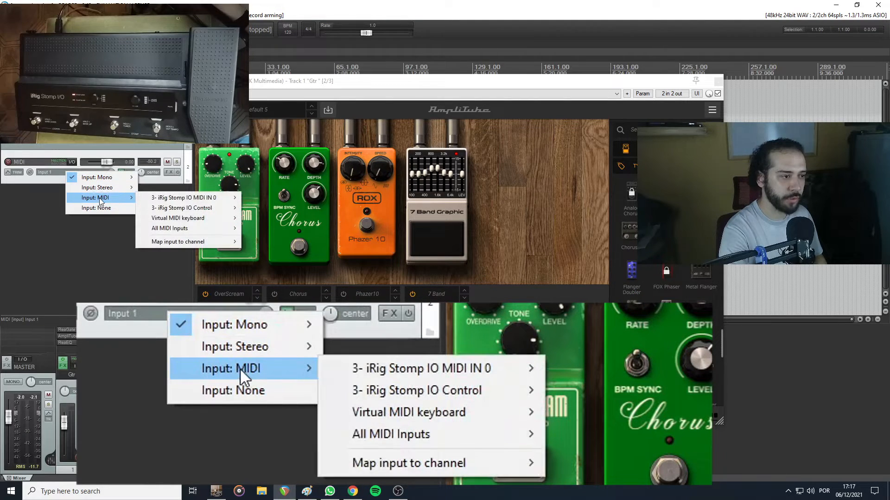
{"action": "mouse_move", "coordinate": [201, 228]}
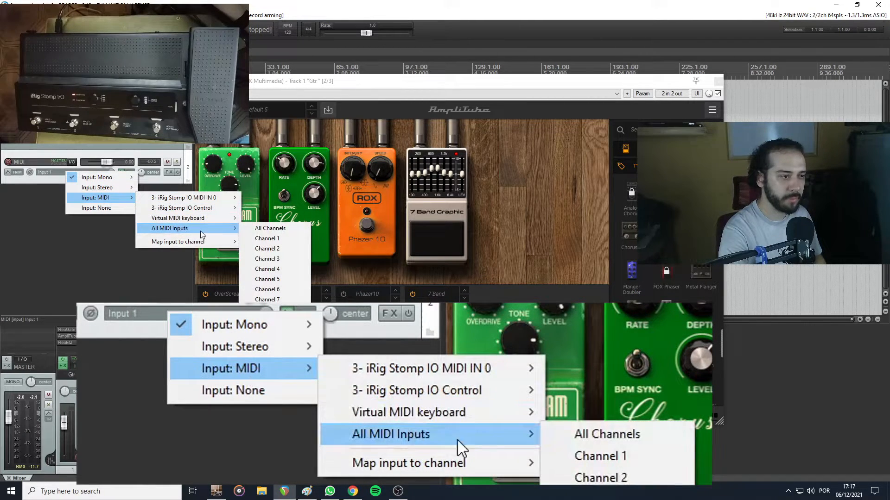
{"action": "left_click", "coordinate": [259, 230]}
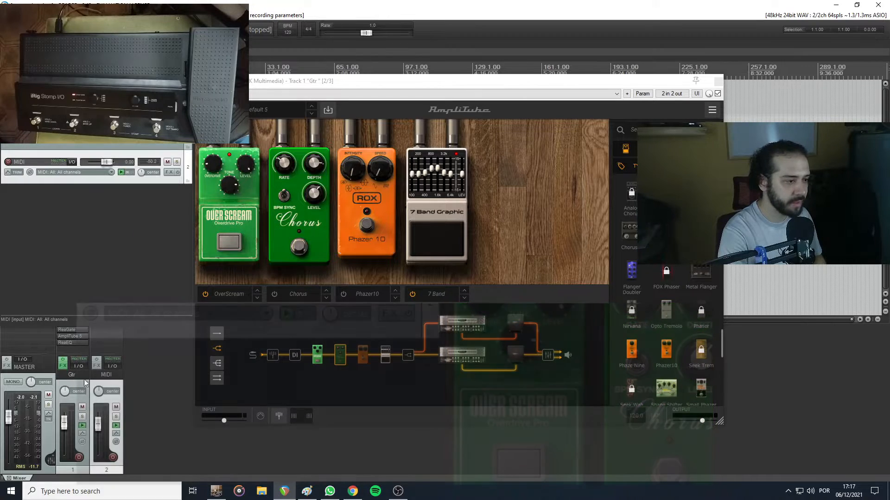
{"action": "left_click", "coordinate": [113, 458]}
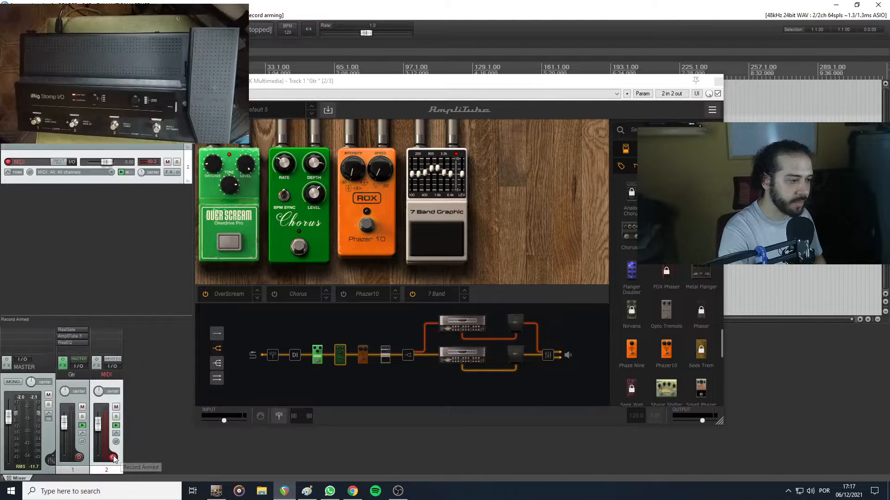
Add a send from the MIDI track to the Gtr track in its routing options
{"action": "left_click", "coordinate": [113, 366]}
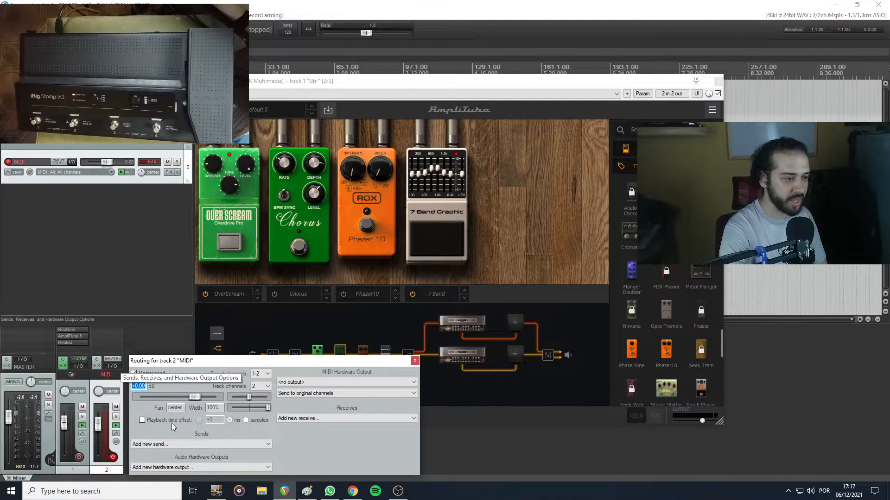
{"action": "left_click", "coordinate": [208, 444]}
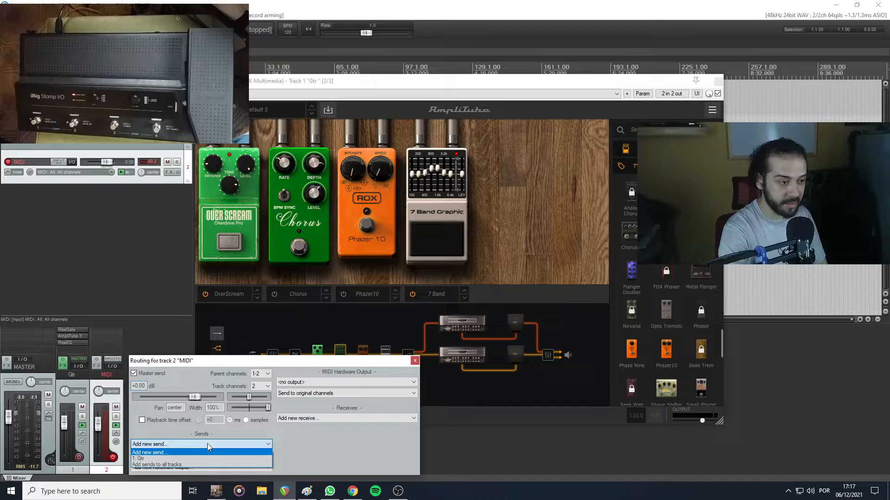
{"action": "left_click", "coordinate": [148, 460]}
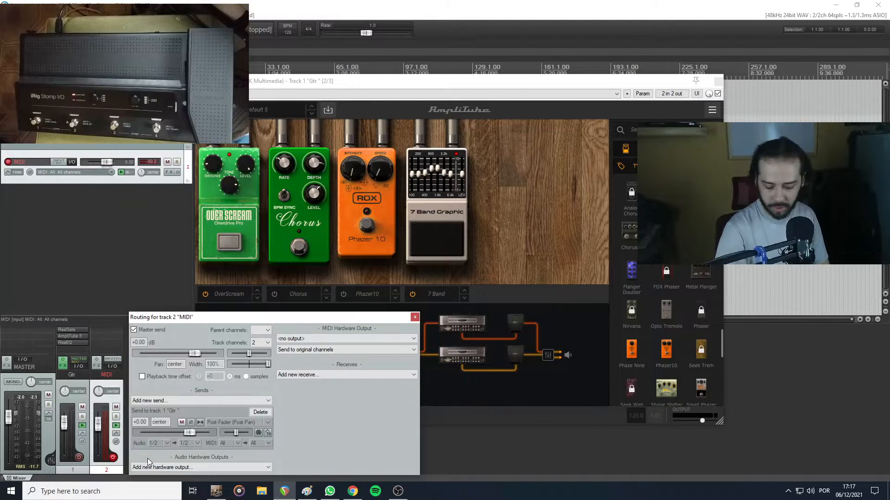
{"action": "key", "text": "Escape"}
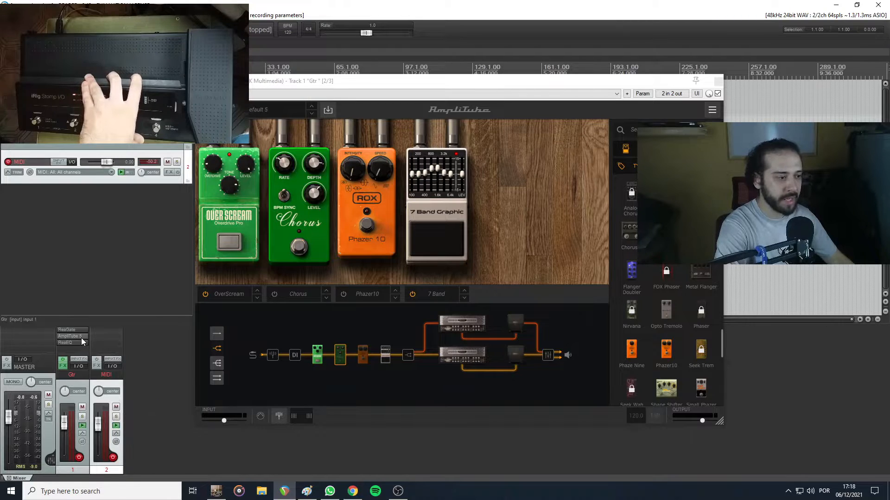
Select the Gtr track and open the preset-level control change assignments in AmpliTube 5's settings
{"action": "left_click", "coordinate": [74, 381]}
{"action": "left_click", "coordinate": [103, 381]}
{"action": "left_click", "coordinate": [74, 381]}
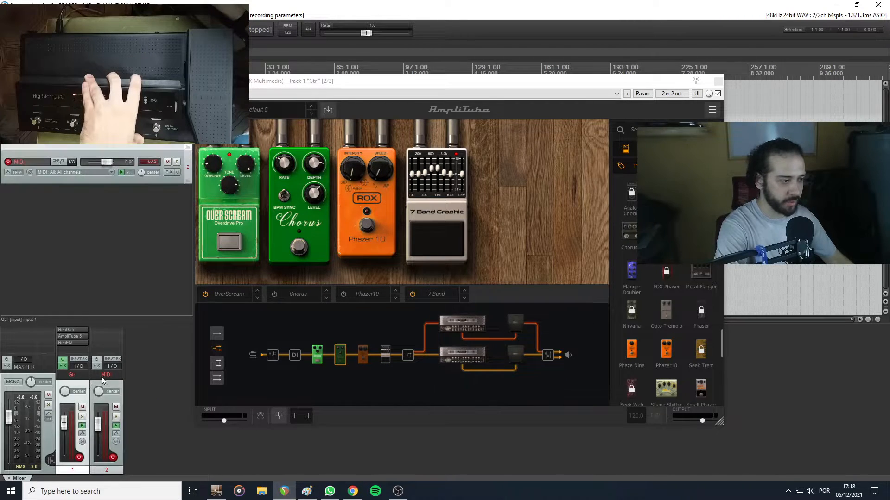
{"action": "left_click", "coordinate": [713, 112]}
{"action": "left_click", "coordinate": [425, 170]}
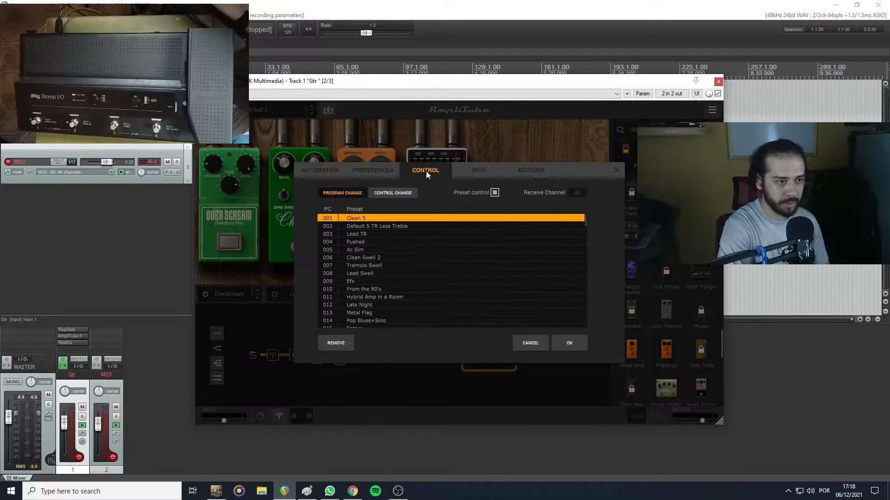
{"action": "left_click", "coordinate": [401, 193]}
{"action": "left_click", "coordinate": [411, 204]}
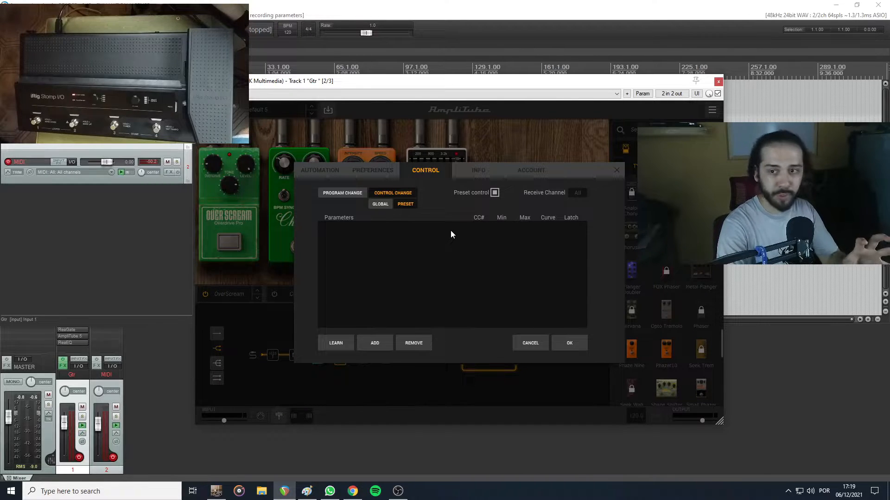
Add the Bypass parameter of the Slot 2 Chorus and learn CC 20 for it from the first footswitch
{"action": "left_click", "coordinate": [374, 343]}
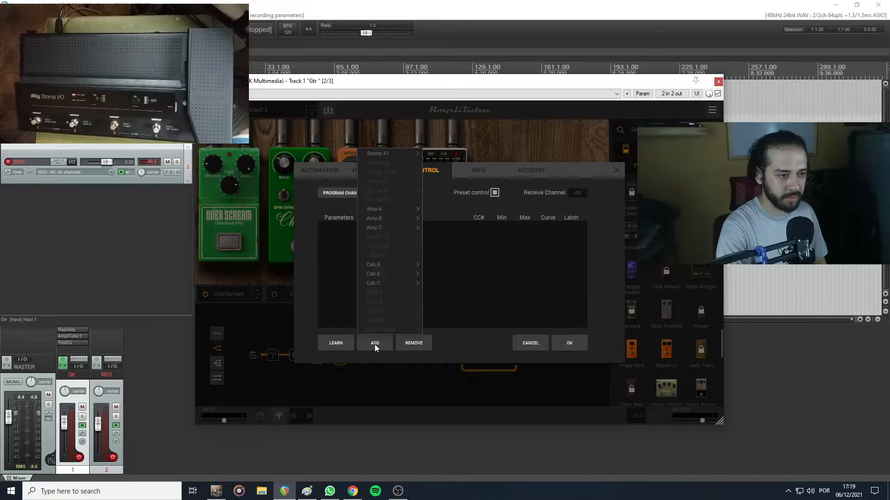
{"action": "mouse_move", "coordinate": [388, 155]}
{"action": "mouse_move", "coordinate": [460, 157]}
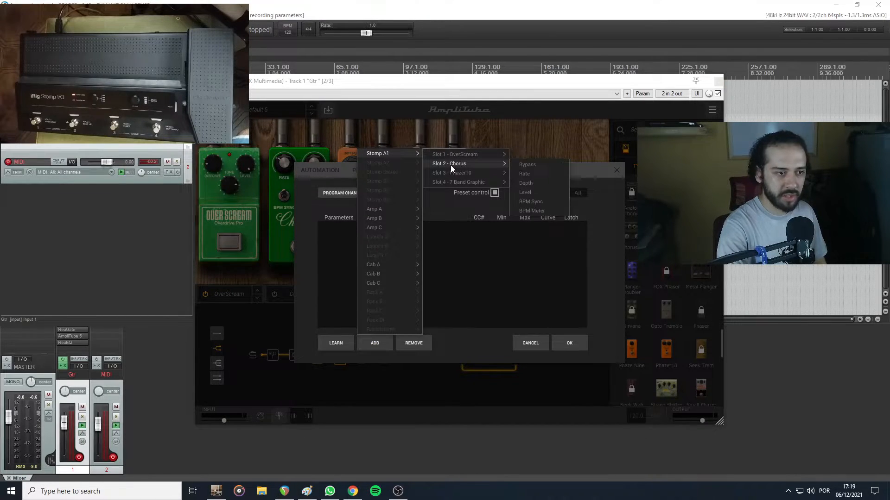
{"action": "left_click", "coordinate": [528, 165]}
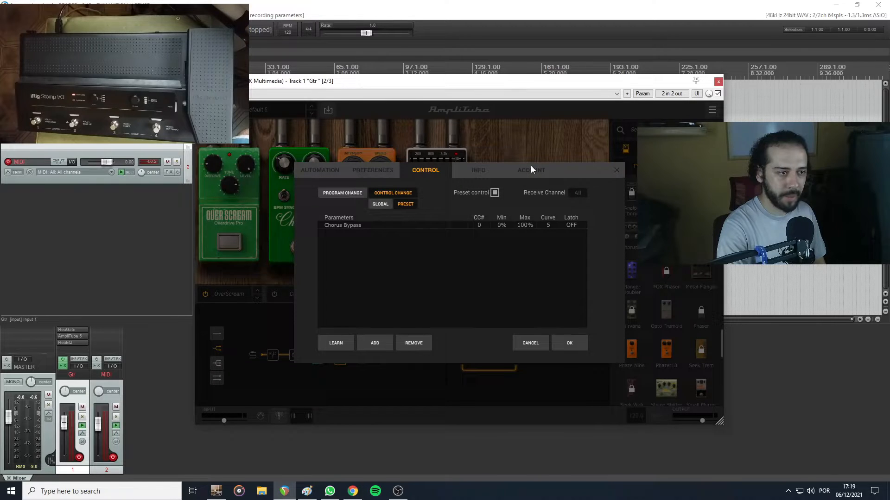
{"action": "left_click", "coordinate": [350, 224]}
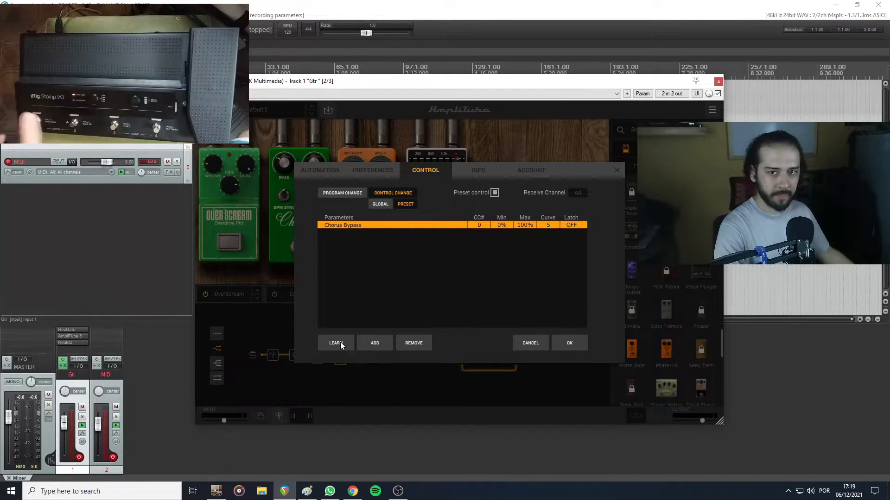
{"action": "left_click", "coordinate": [340, 343]}
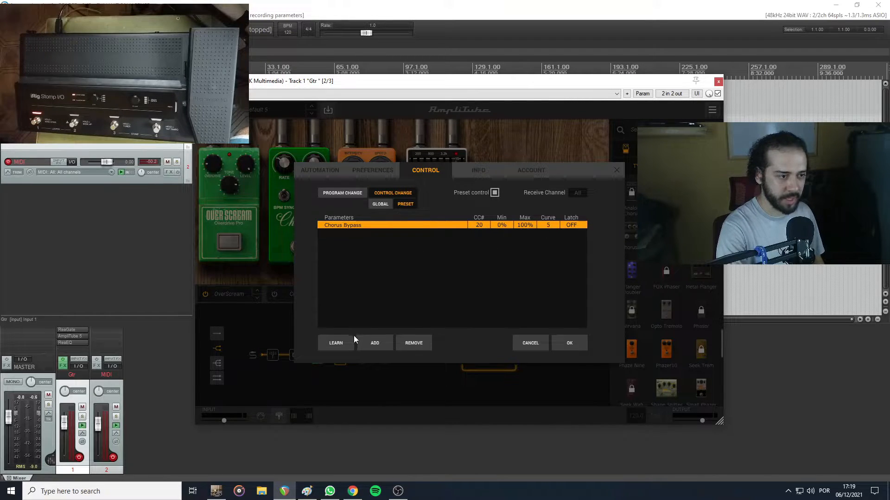
Add the Bypass parameter of the Slot 3 Phazer10 and learn CC 21 for it from the second footswitch
{"action": "left_click", "coordinate": [376, 343]}
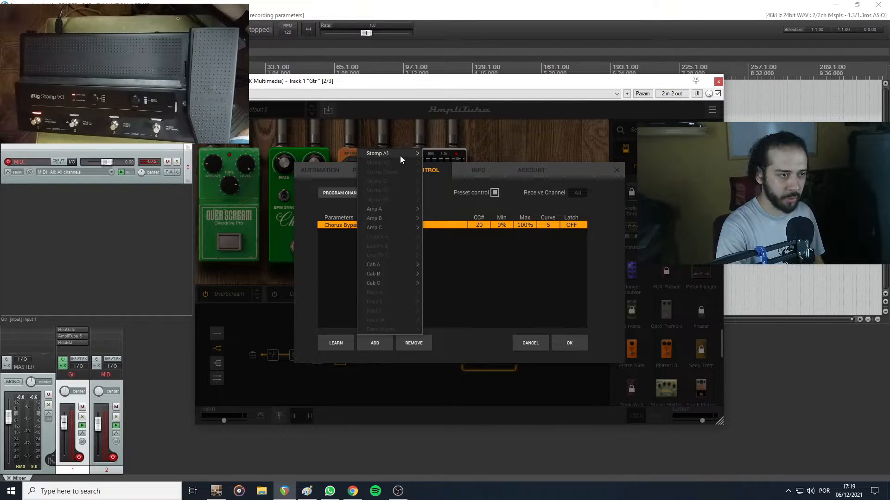
{"action": "mouse_move", "coordinate": [408, 153]}
{"action": "mouse_move", "coordinate": [459, 165]}
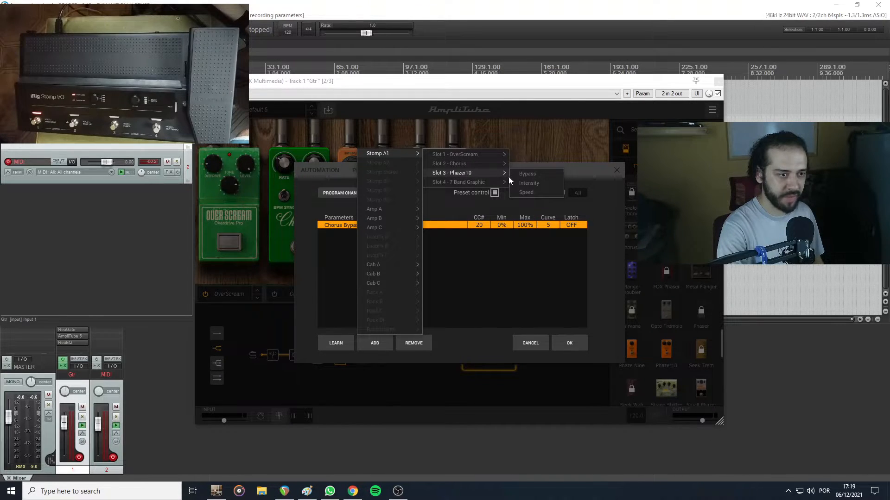
{"action": "left_click", "coordinate": [521, 175]}
{"action": "left_click", "coordinate": [362, 234]}
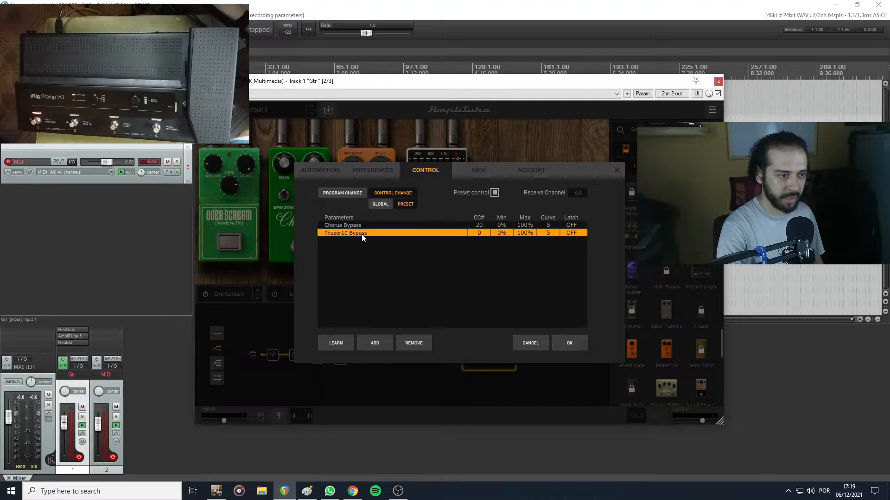
{"action": "left_click", "coordinate": [342, 340]}
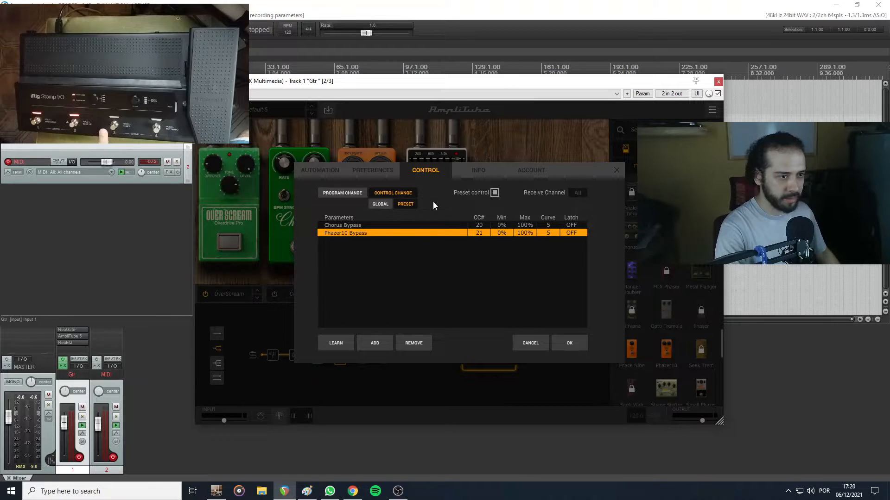
Add the Bypass parameter of the Slot 4 7 Band Graphic and start MIDI learn for it
{"action": "left_click", "coordinate": [376, 344]}
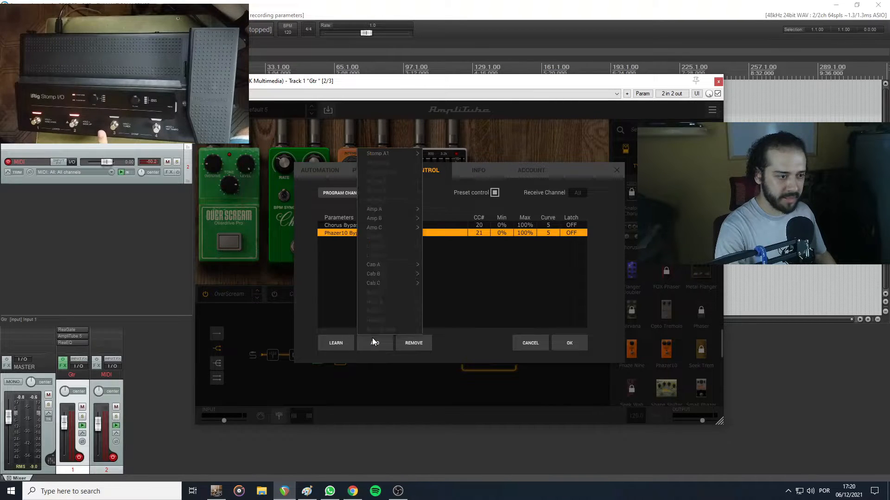
{"action": "mouse_move", "coordinate": [409, 156]}
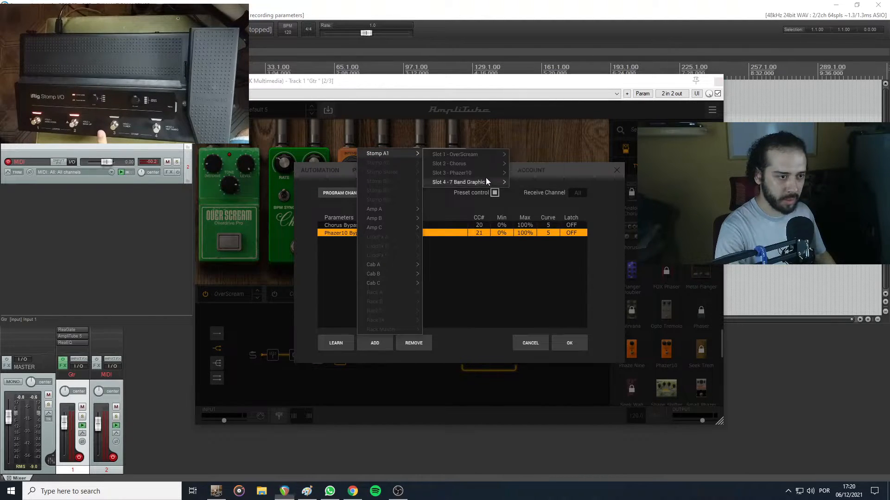
{"action": "mouse_move", "coordinate": [482, 185]}
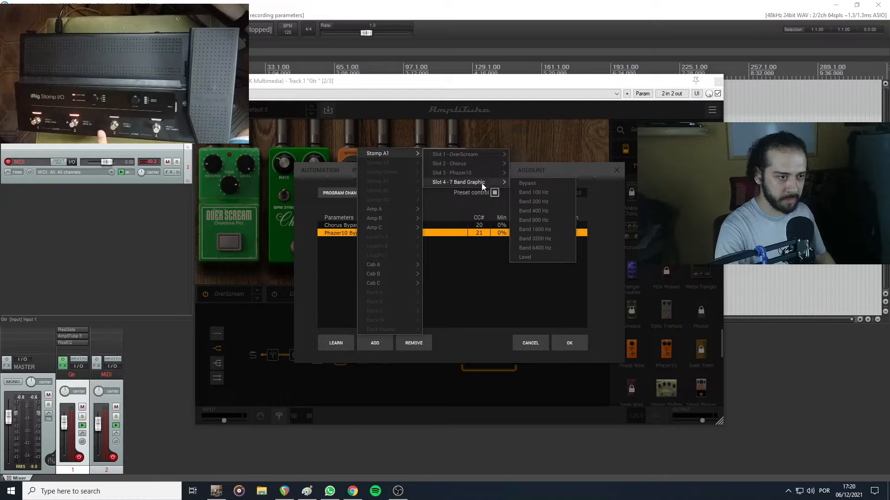
{"action": "left_click", "coordinate": [527, 185]}
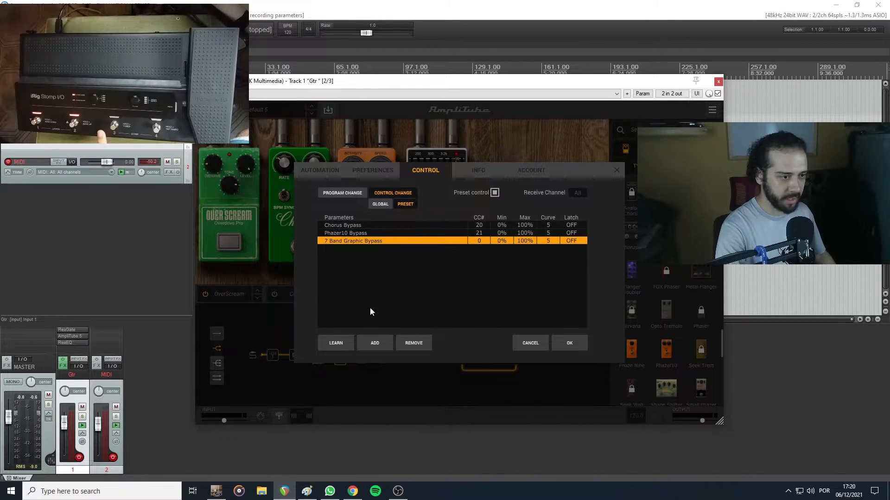
{"action": "left_click", "coordinate": [341, 343]}
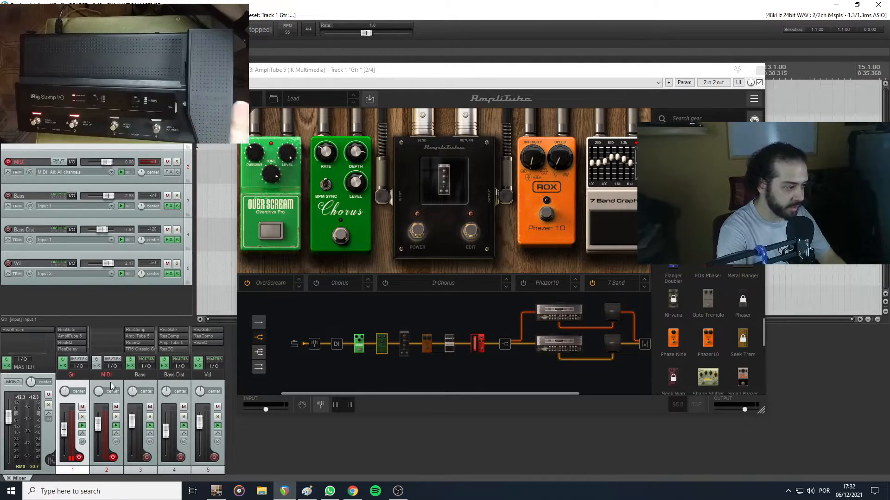
Select the Wharmonator in the signal chain and start MIDI learn for its Pedal parameter using the expression pedal
{"action": "left_click", "coordinate": [480, 341]}
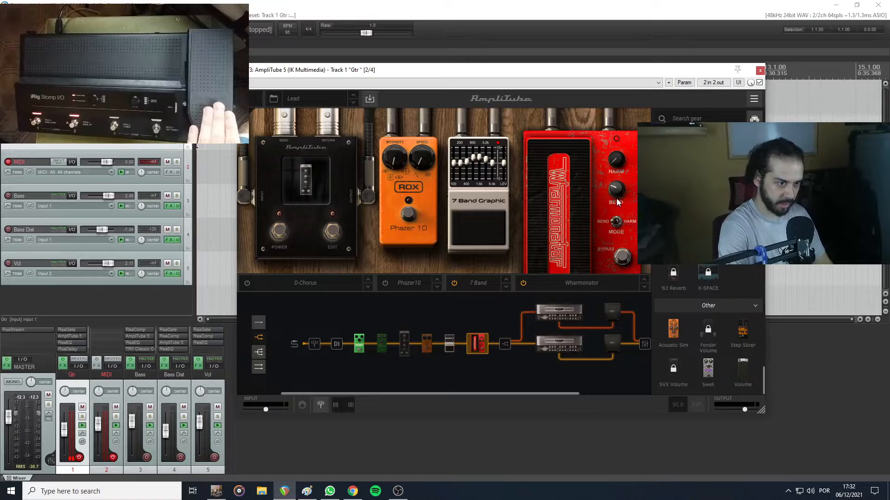
{"action": "right_click", "coordinate": [558, 235]}
{"action": "mouse_move", "coordinate": [558, 324]}
{"action": "mouse_move", "coordinate": [628, 323]}
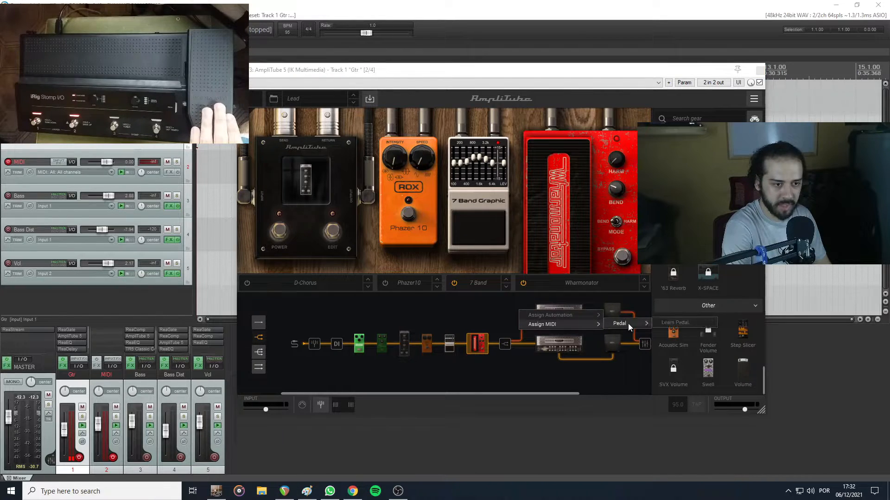
{"action": "left_click", "coordinate": [665, 322]}
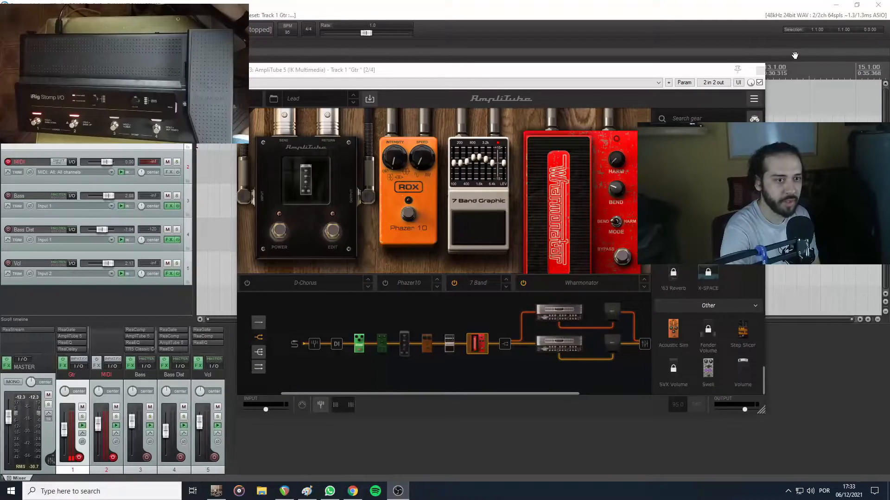
Close the AmpliTube 5 window and find the action assigned to MIDI Chan 1 PC 2 in the action list
{"action": "left_click", "coordinate": [760, 70]}
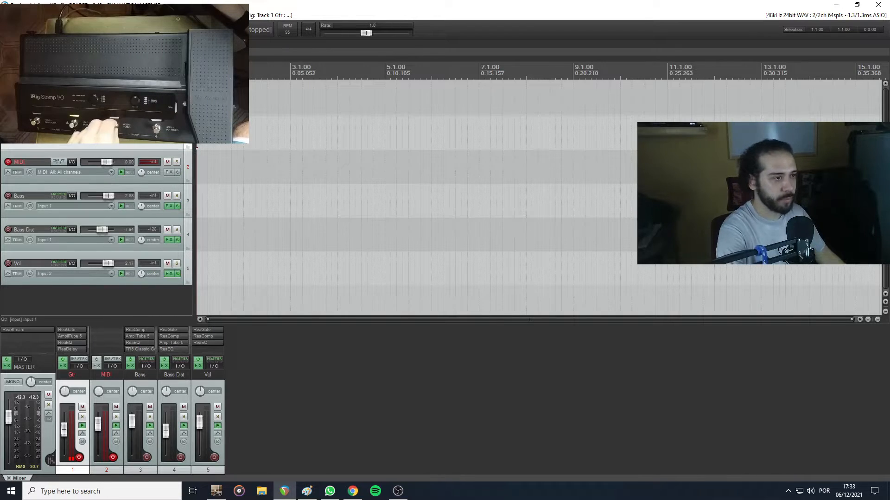
{"action": "left_click", "coordinate": [136, 15]}
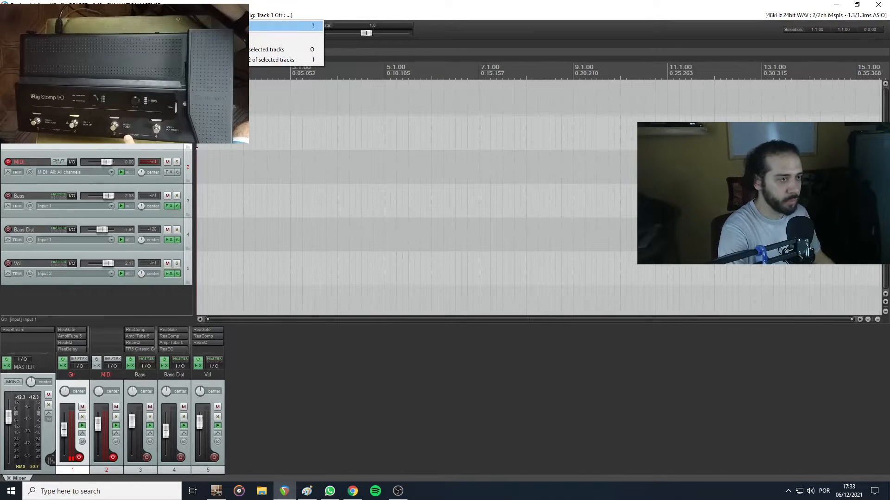
{"action": "left_click", "coordinate": [162, 26]}
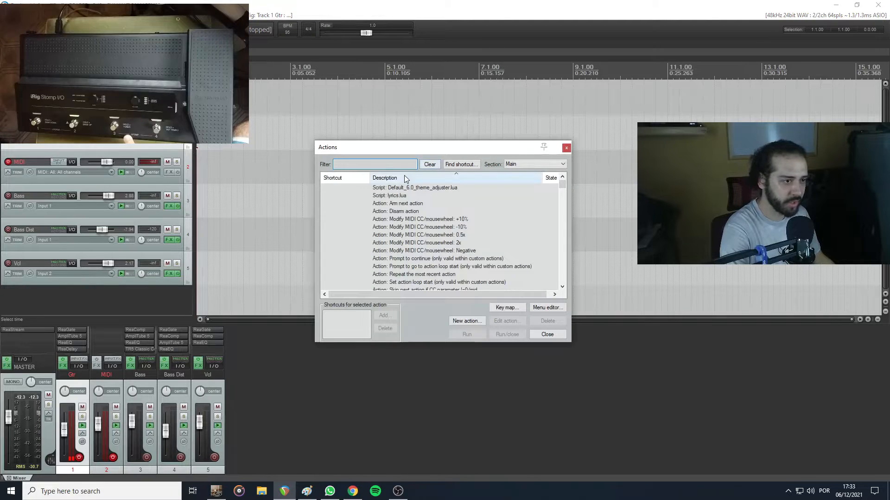
{"action": "left_click", "coordinate": [461, 165]}
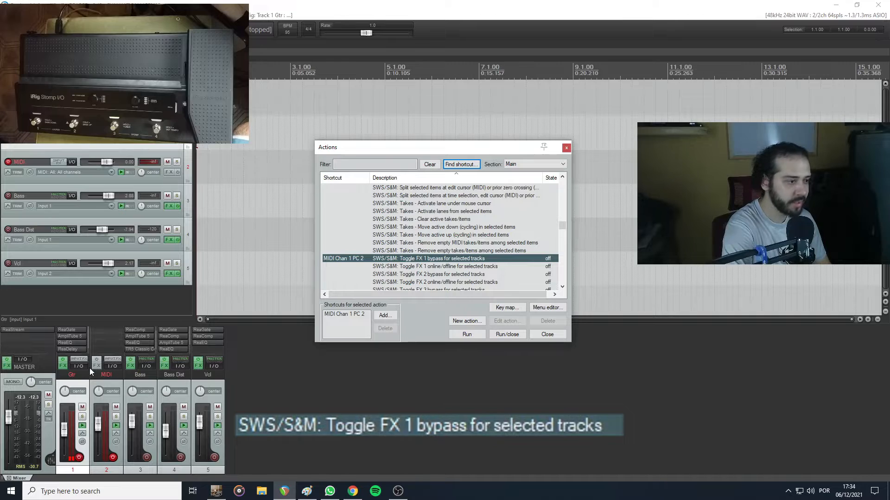
Select the Gtr track as the target of the FX 1 bypass toggle and close the action list
{"action": "left_click", "coordinate": [79, 384]}
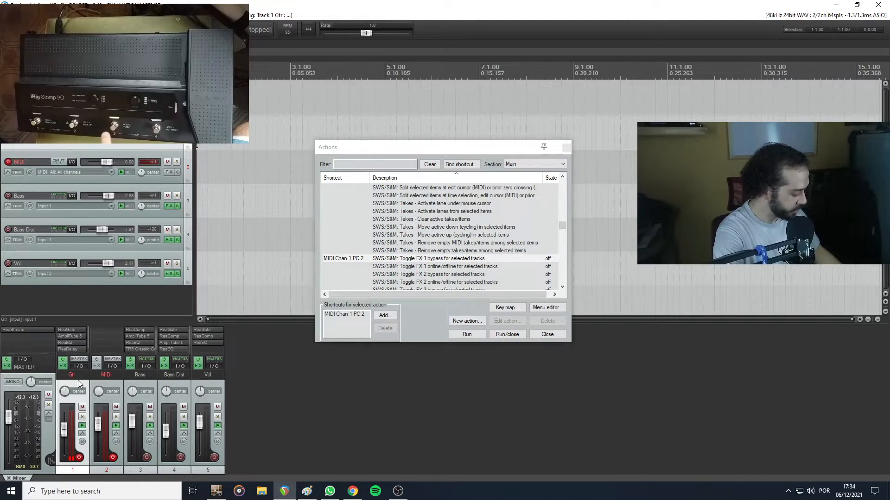
{"action": "left_click", "coordinate": [565, 148]}
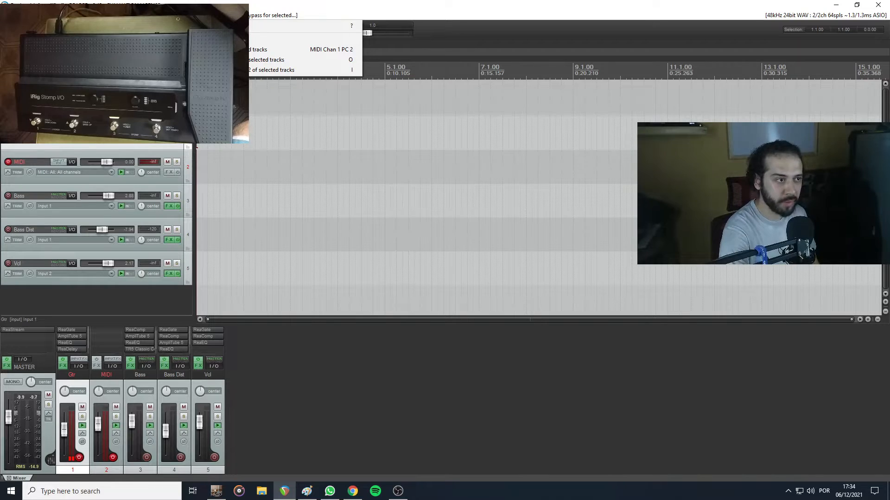
Reopen the action list and look up the action assigned to the O shortcut
{"action": "left_click", "coordinate": [303, 26]}
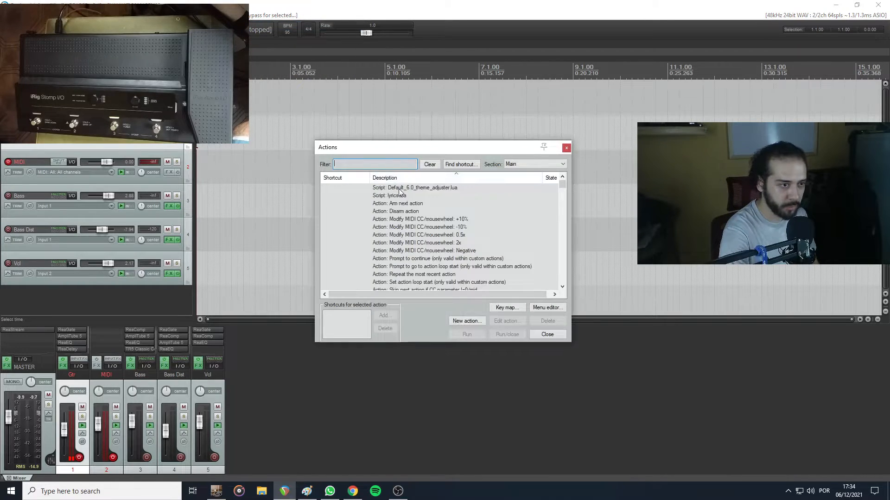
{"action": "left_click", "coordinate": [468, 165]}
{"action": "key", "text": "o"}
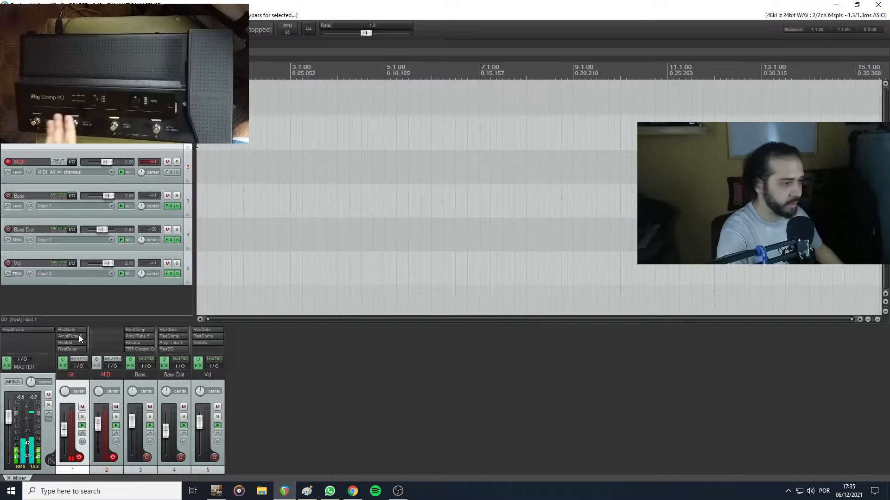
Open AmpliTube 5 on the Gtr track, move its window to uncover the preset name, and switch to the Clean preset with that track selected
{"action": "left_click", "coordinate": [79, 336]}
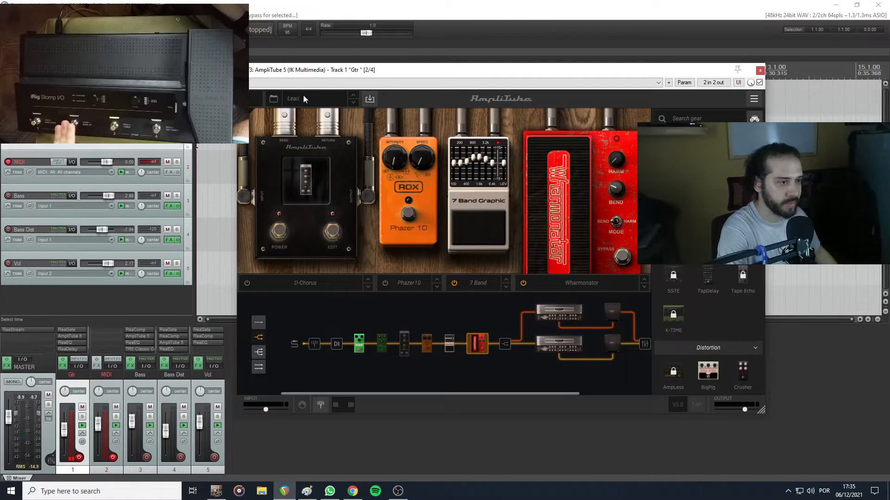
{"action": "left_click", "coordinate": [78, 399]}
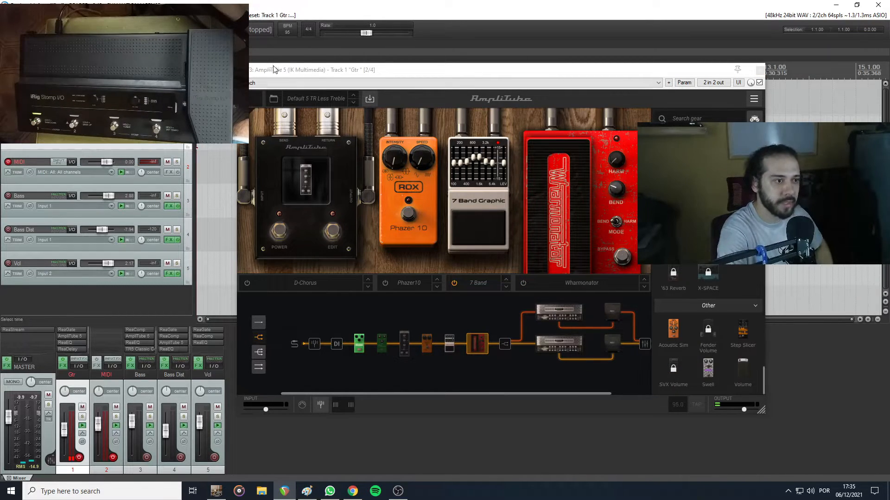
{"action": "left_click_drag", "start_coordinate": [278, 70], "coordinate": [319, 69]}
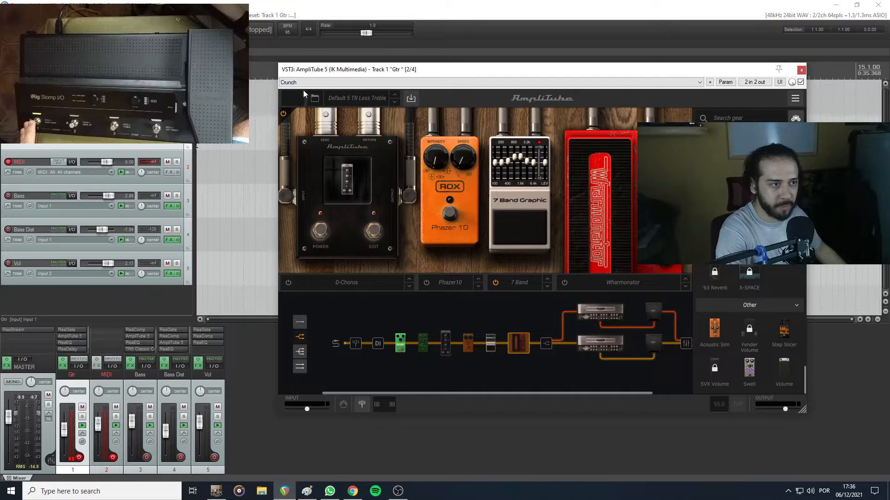
{"action": "left_click", "coordinate": [75, 387]}
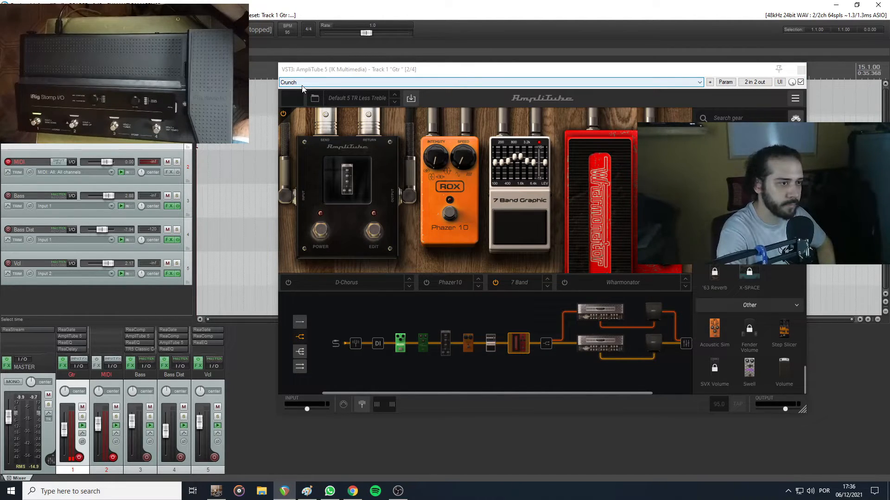
{"action": "scroll", "coordinate": [302, 86], "scroll_direction": "up", "scroll_amount": 1}
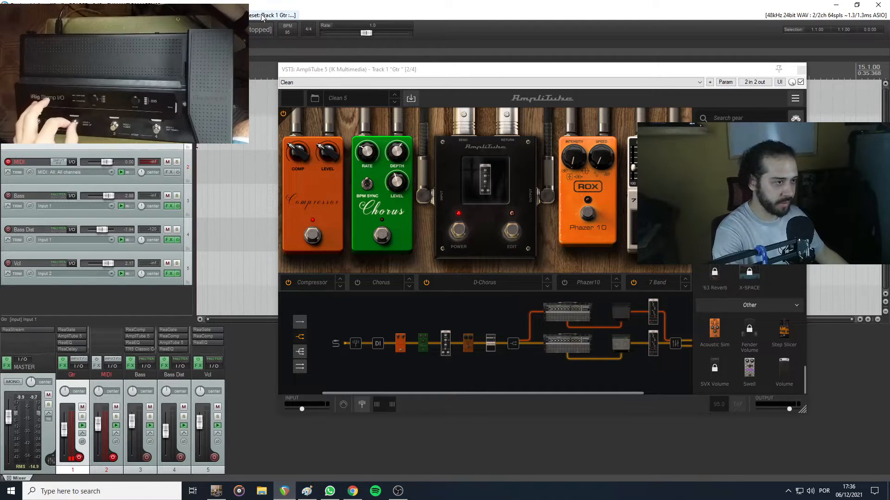
Select the MIDI track to test the footswitch preset change on it, and return the selection to the Gtr track
{"action": "left_click", "coordinate": [107, 385]}
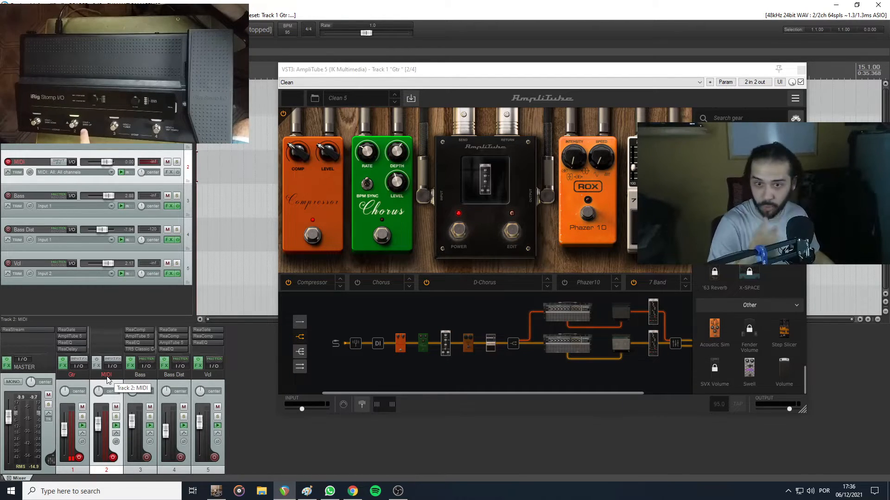
{"action": "left_click", "coordinate": [76, 382]}
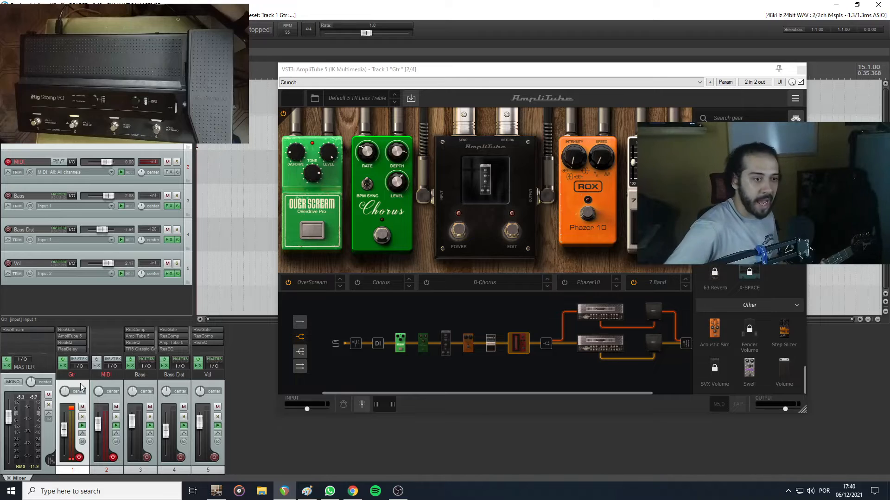
Reposition the AmpliTube 5 window and close it, leaving the Gtr track selected
{"action": "left_click_drag", "start_coordinate": [421, 69], "coordinate": [365, 71]}
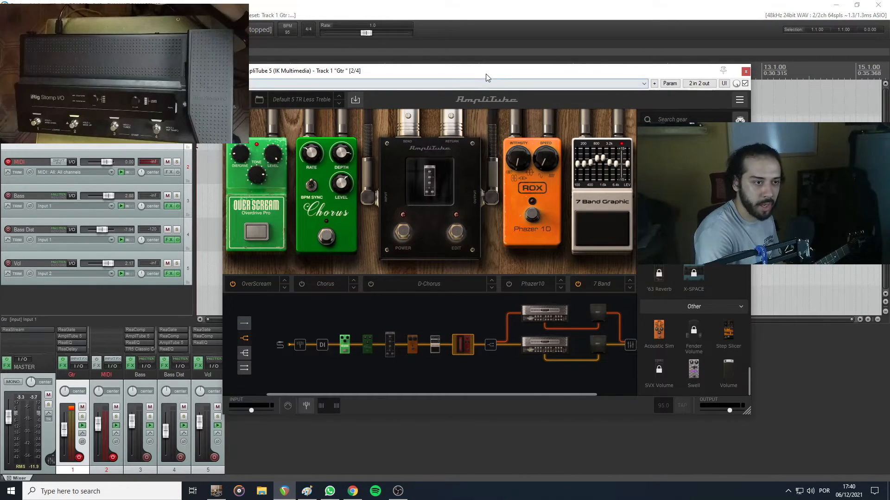
{"action": "left_click_drag", "start_coordinate": [486, 74], "coordinate": [469, 88]}
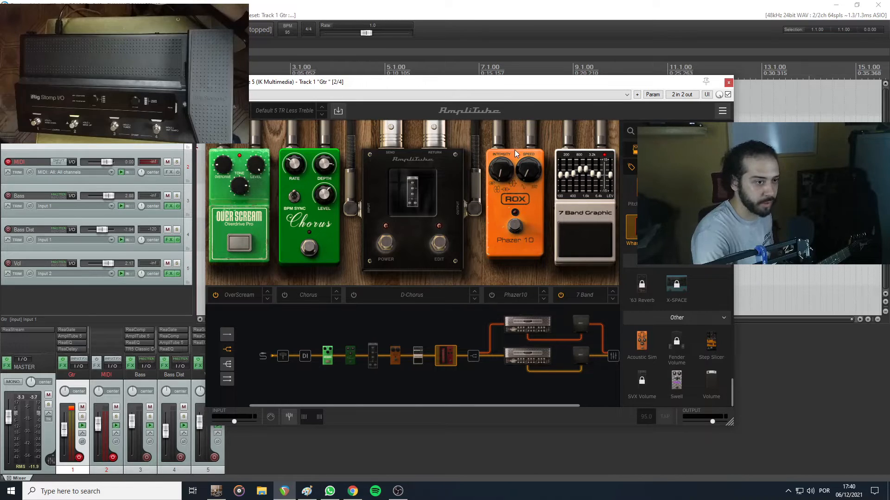
{"action": "left_click", "coordinate": [728, 83]}
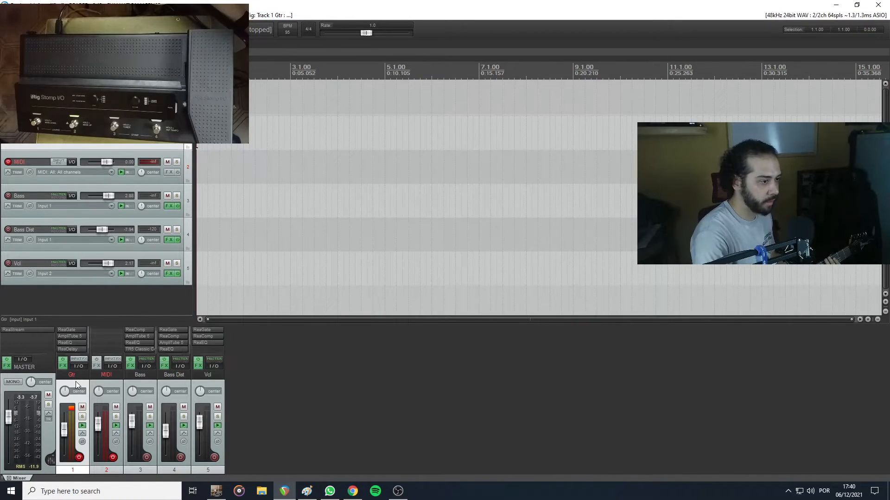